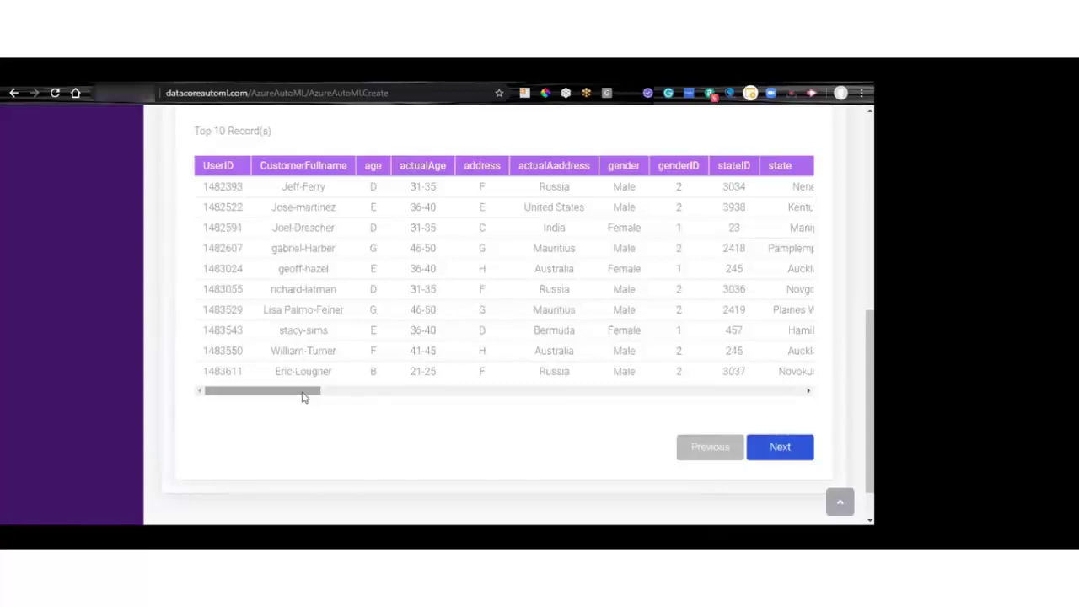
Review the top 10 records of Train_data.csv and advance the model wizard to the Experimentation stage
left_click_drag(304, 397, 359, 393)
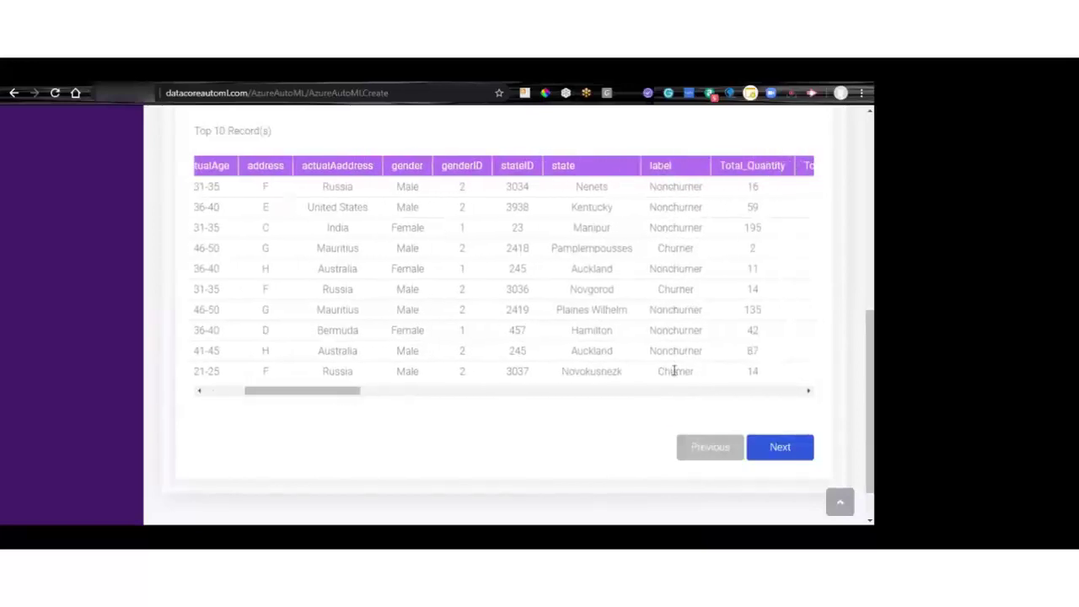
left_click_drag(357, 393, 280, 393)
scroll(762, 398, "up", 2)
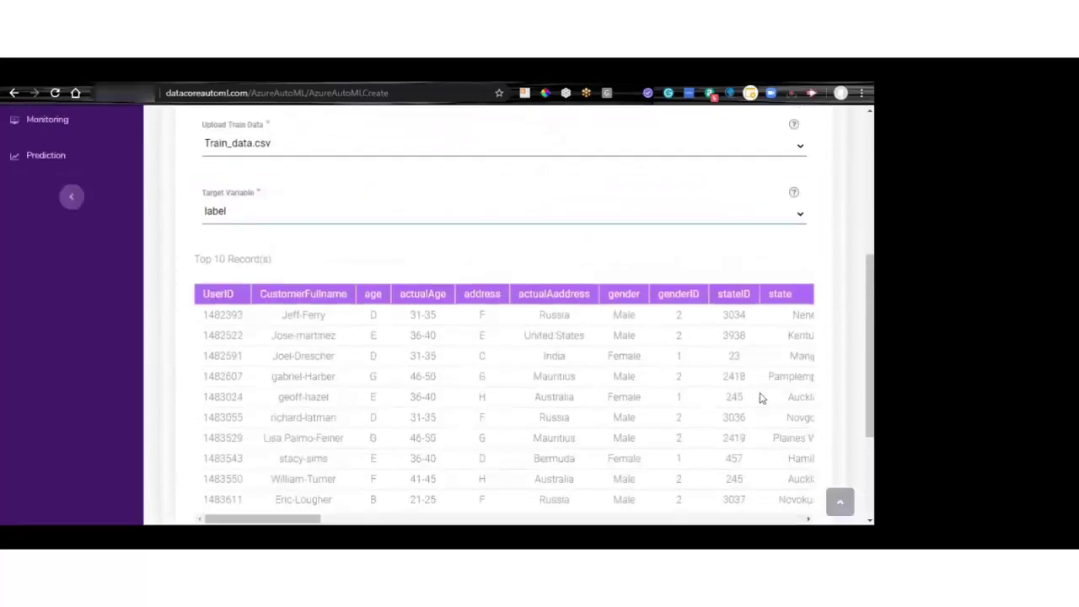
scroll(761, 398, "up", 3)
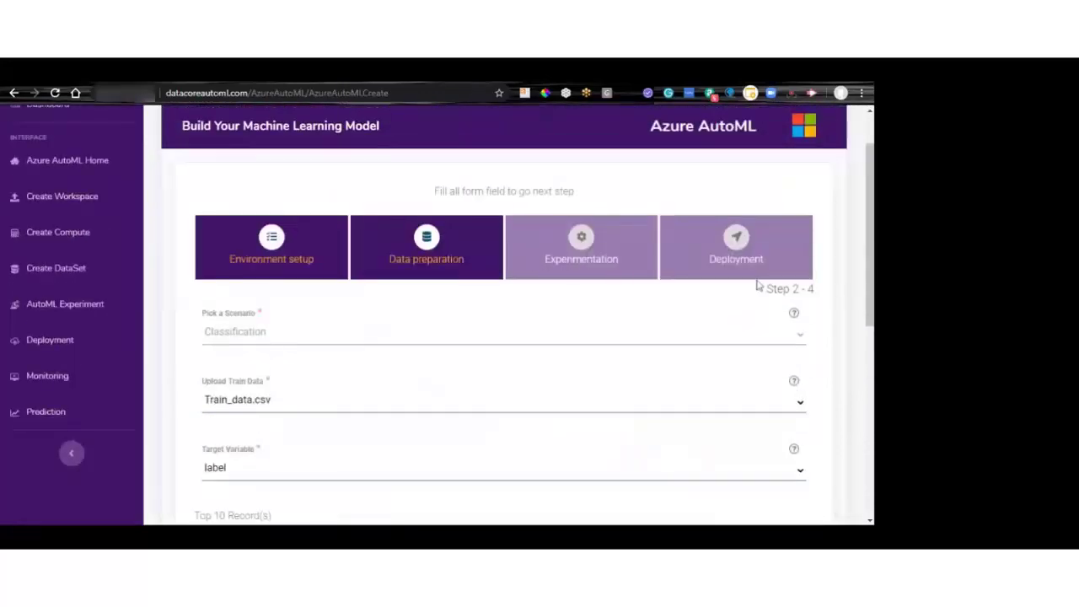
scroll(812, 338, "down", 5)
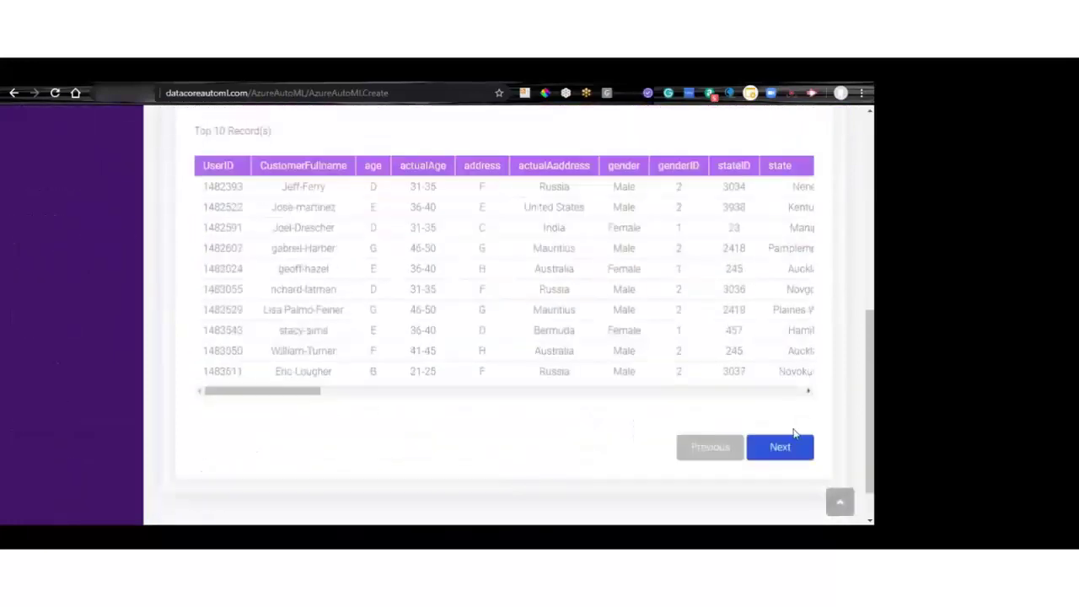
left_click(780, 447)
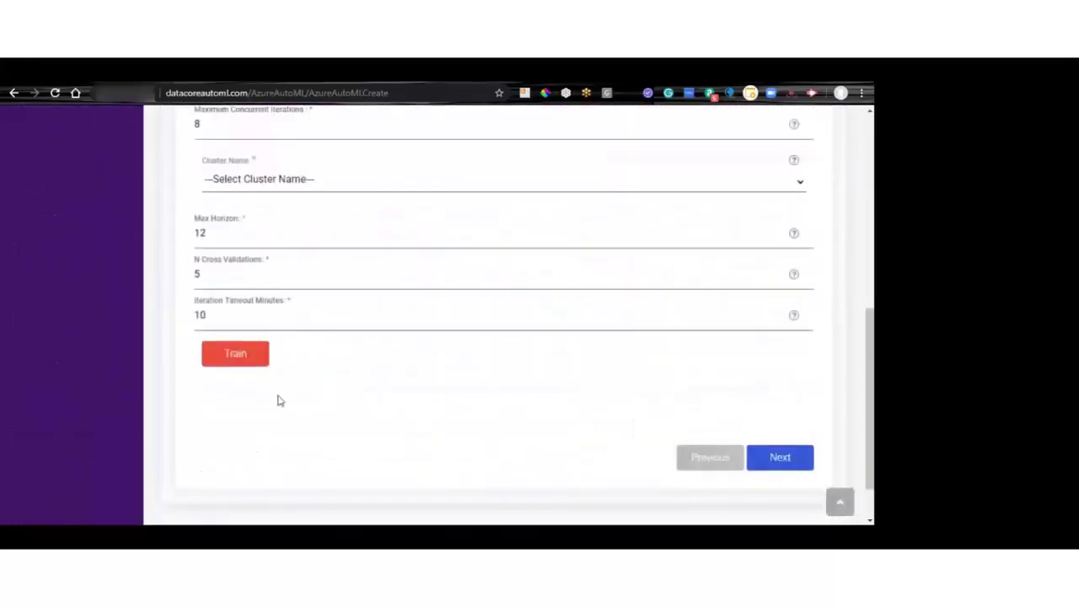
Choose accuracy as the primary metric and name the best model automl_bestmodel
scroll(280, 402, "up", 5)
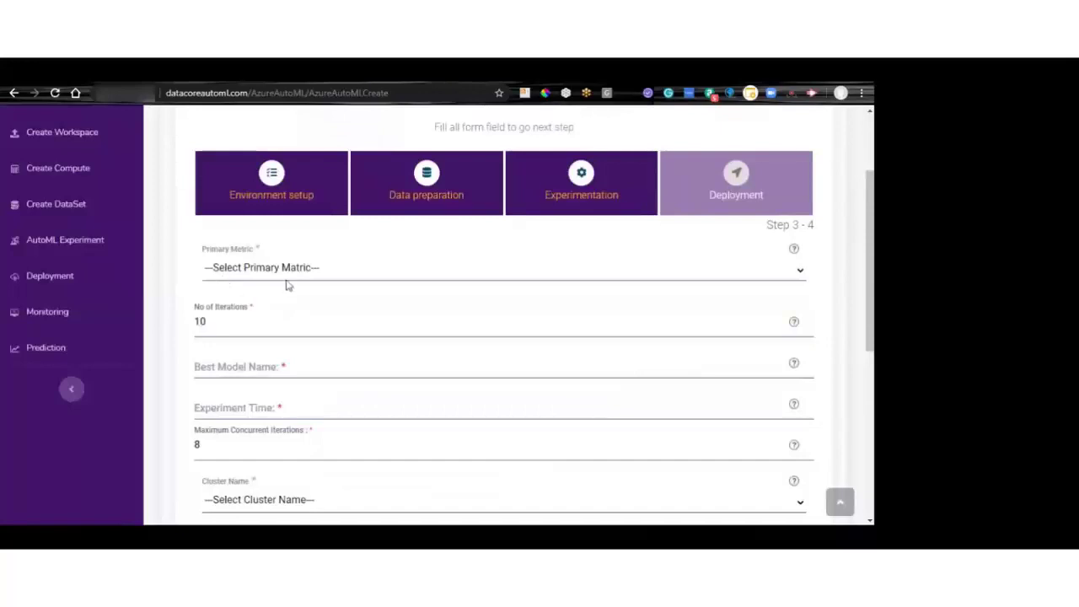
left_click(233, 268)
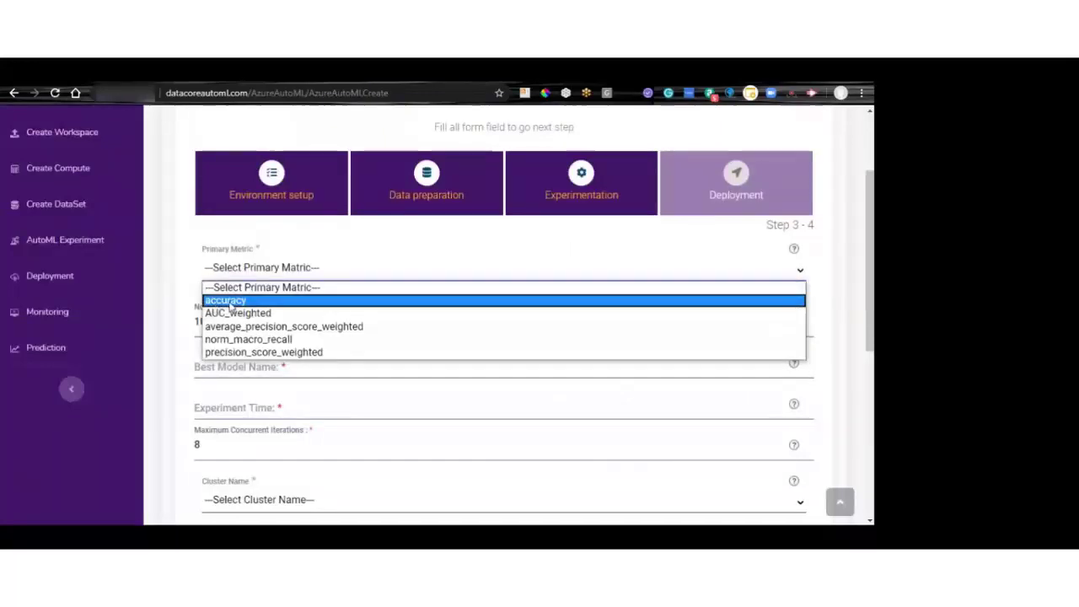
left_click(231, 301)
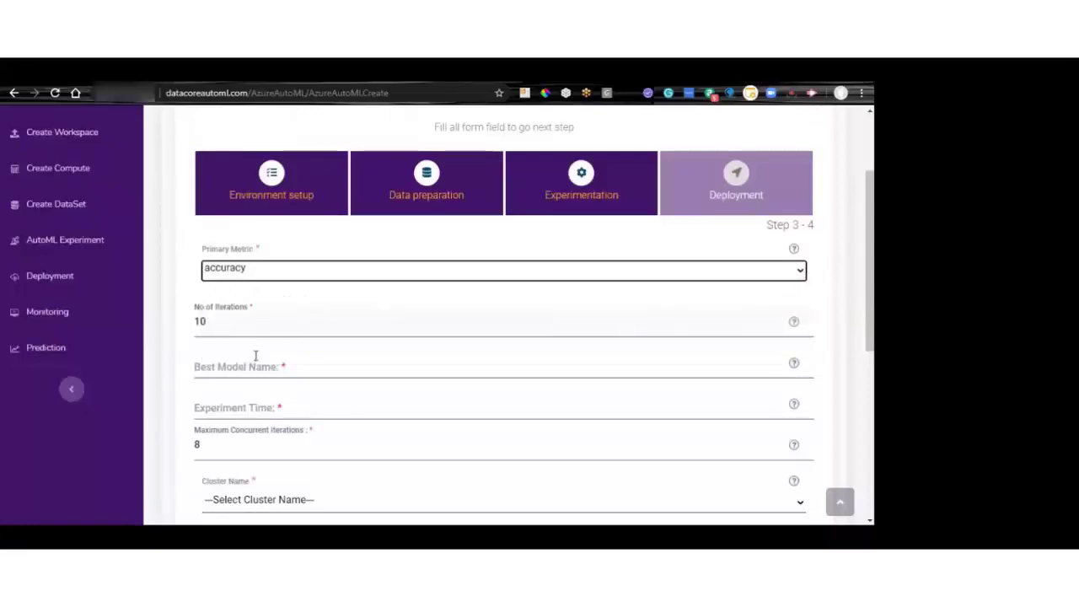
left_click(299, 363)
type("automl")
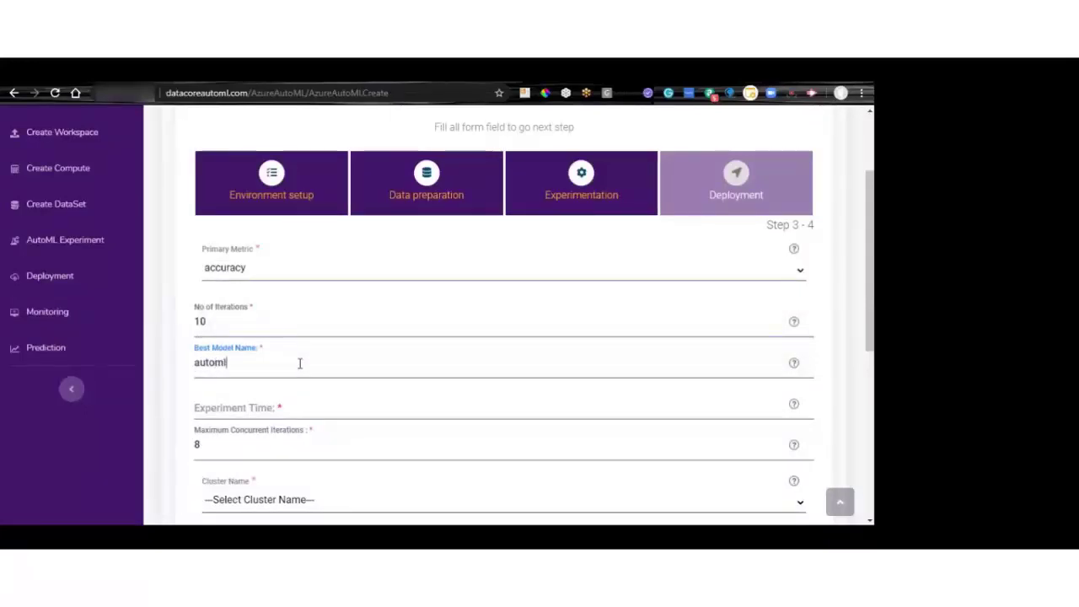
type("_bestmodel")
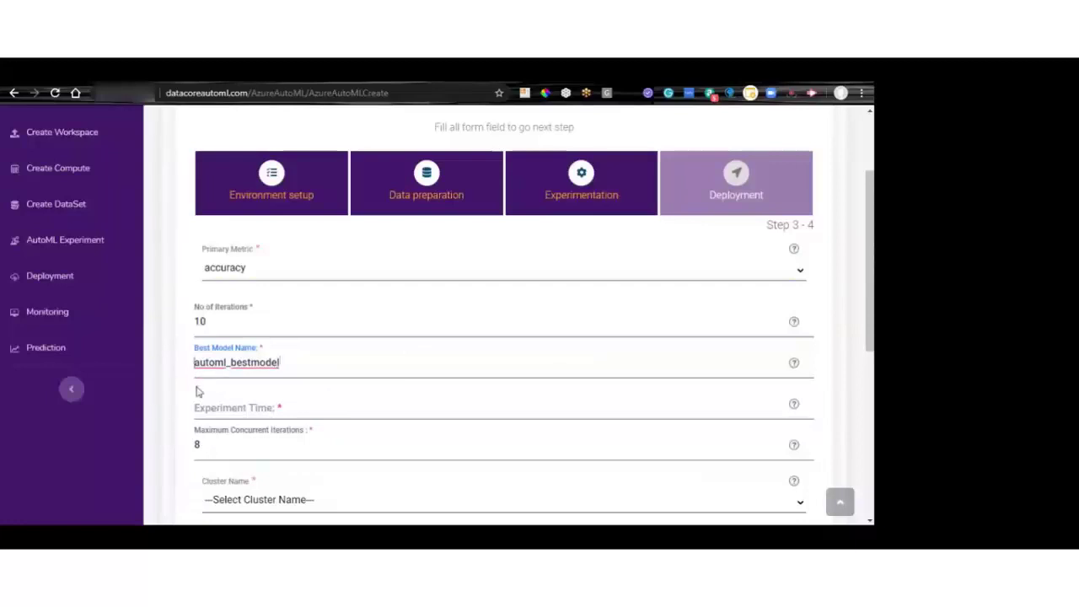
Set the experiment time to 45
scroll(323, 394, "down", 1)
scroll(324, 394, "down", 2)
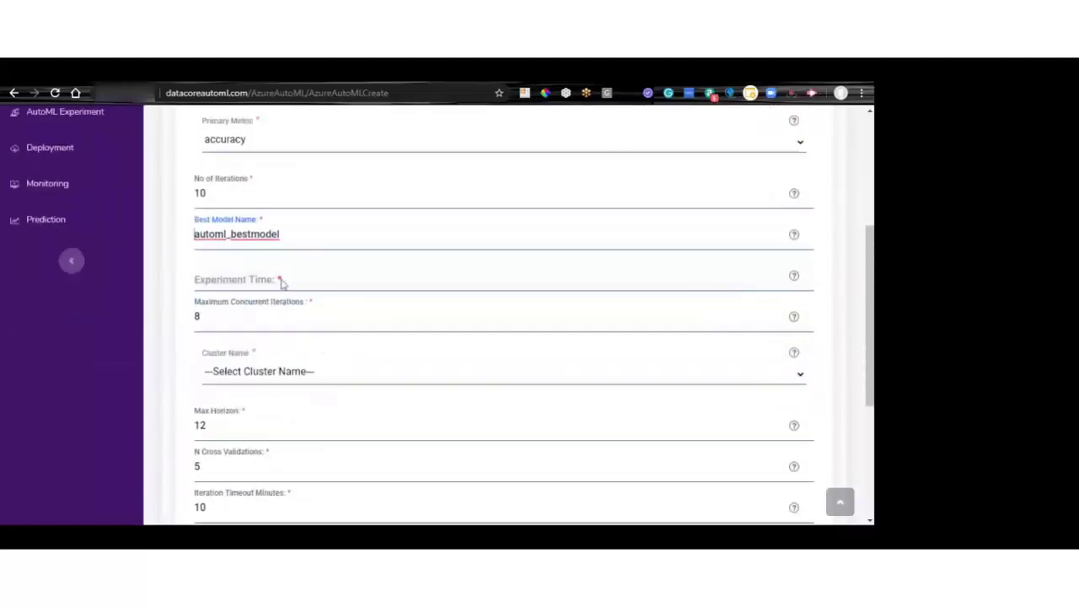
left_click(302, 278)
type("45")
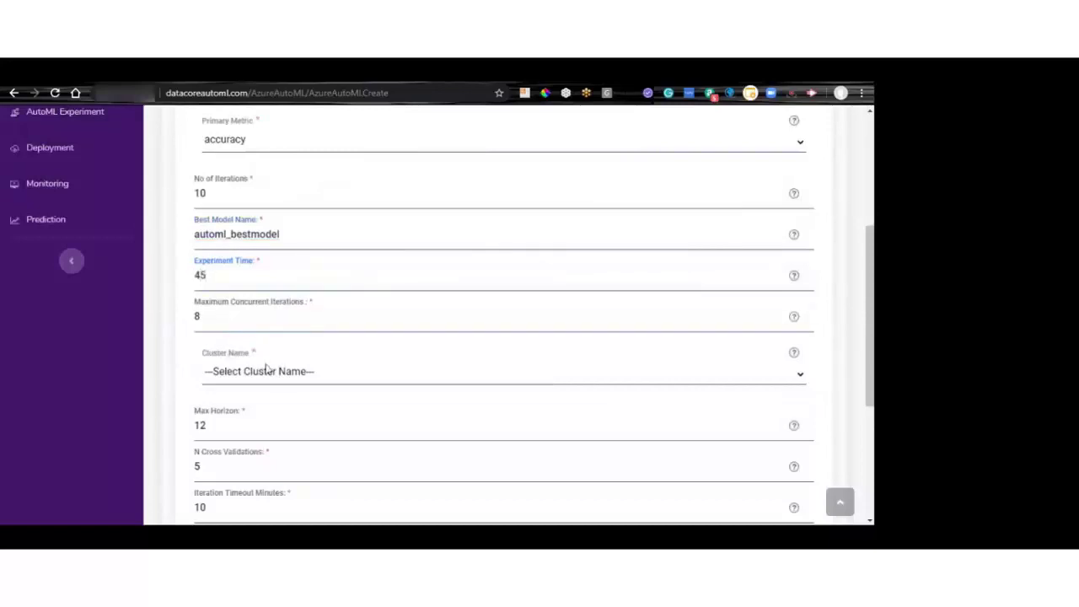
Assign the cluster compute-cluster1 Standard_D3_v2 and start training the model
scroll(283, 349, "down", 2)
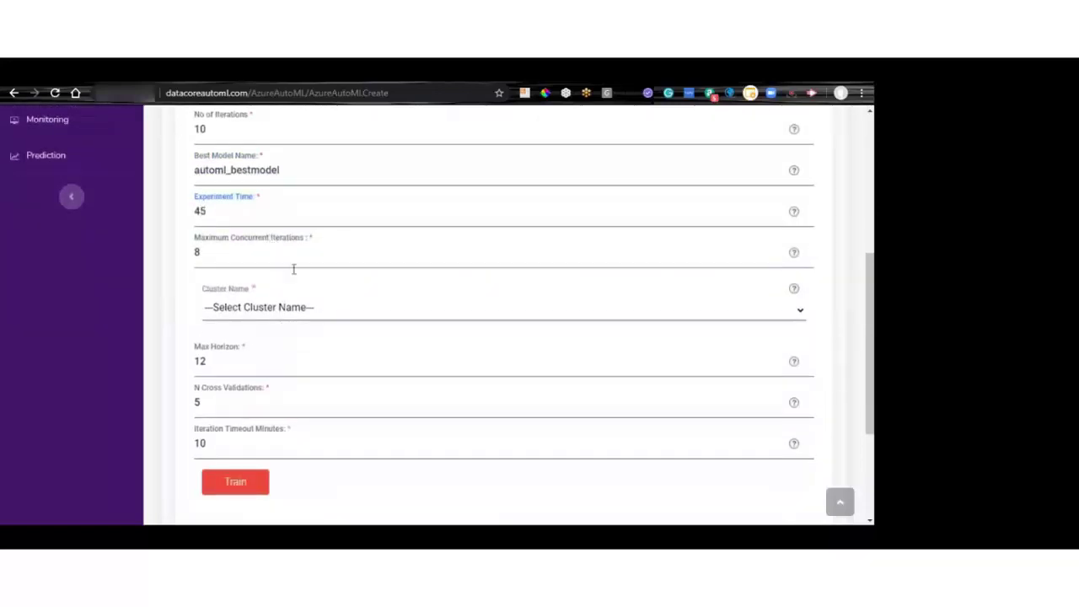
left_click(234, 313)
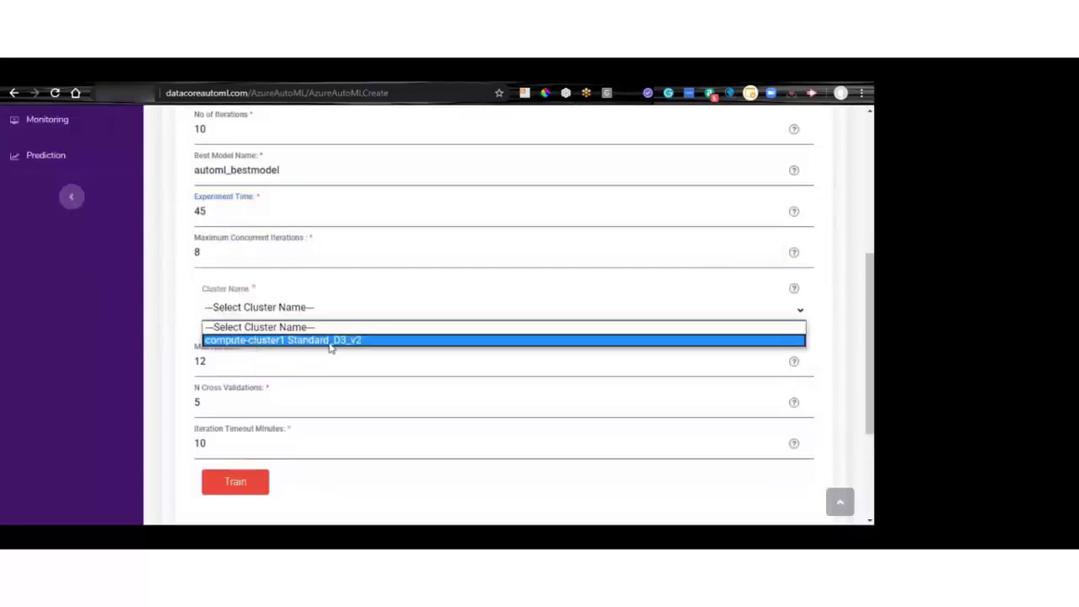
left_click(330, 341)
scroll(338, 345, "down", 2)
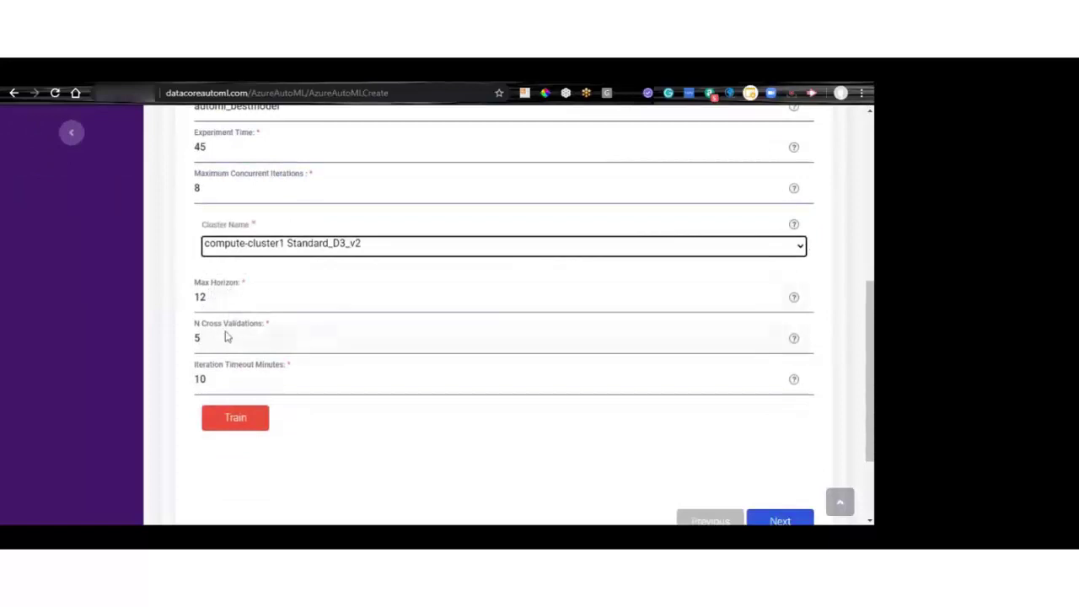
left_click(235, 419)
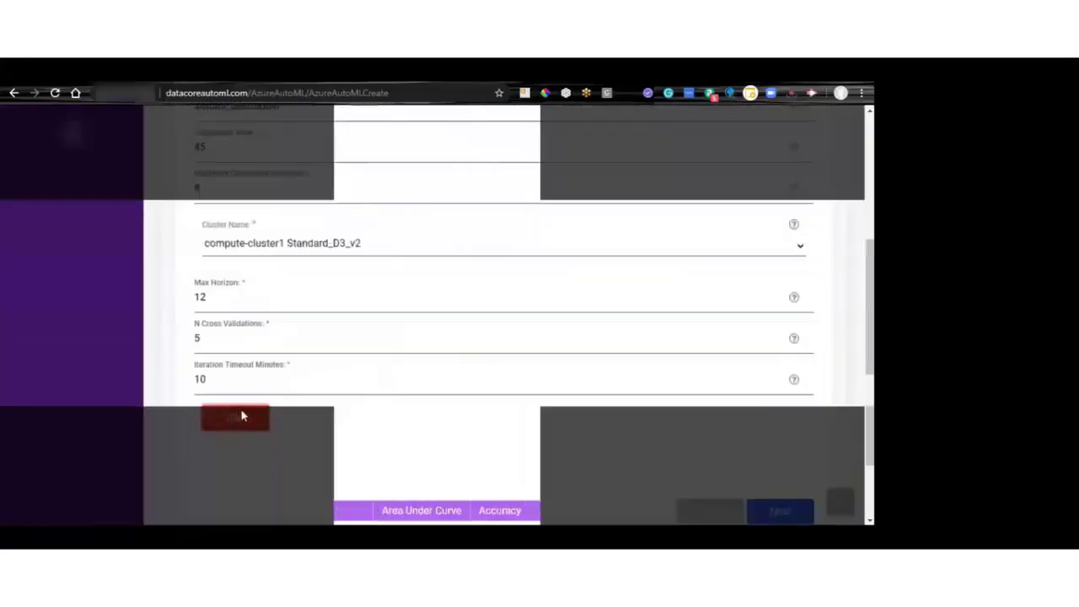
Examine the table of the best 10 iterations, comparing the algorithms' metrics from area under curve through recall
scroll(569, 392, "down", 3)
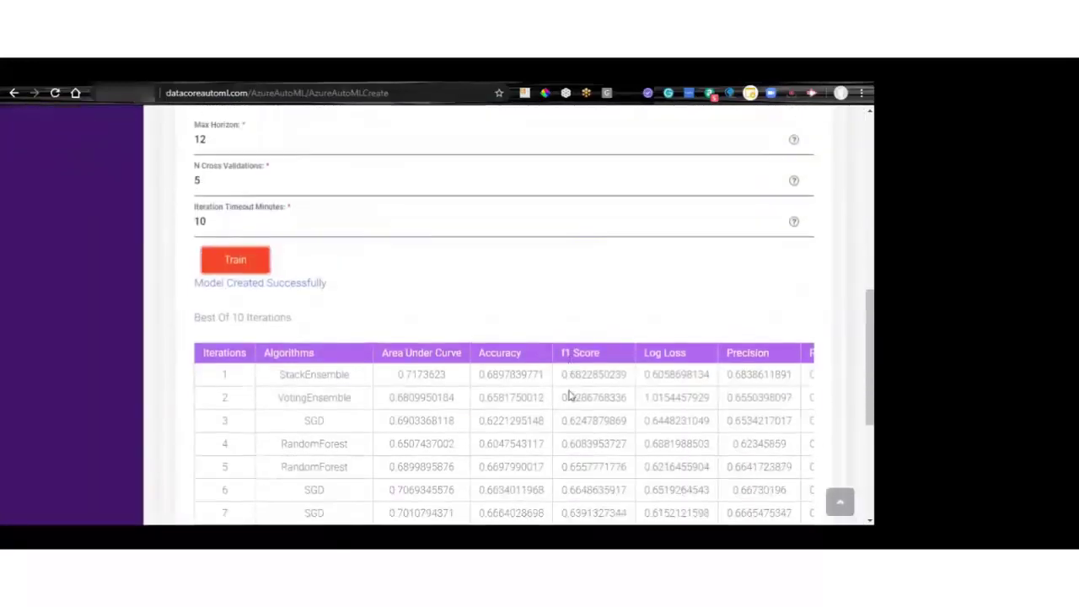
scroll(569, 394, "down", 1)
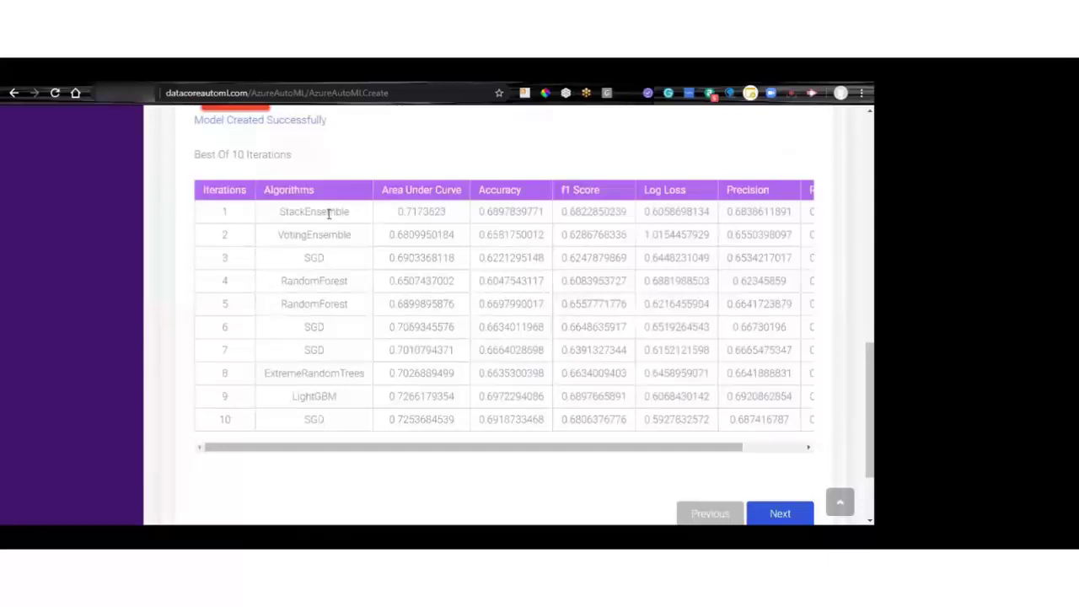
left_click_drag(340, 448, 388, 450)
scroll(381, 433, "up", 2)
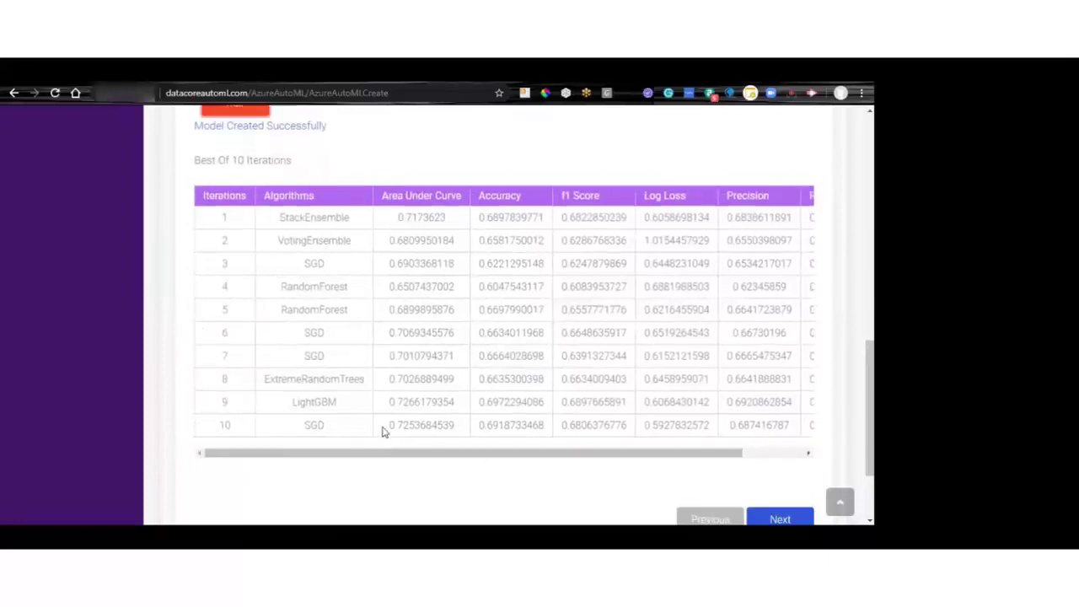
scroll(381, 434, "up", 10)
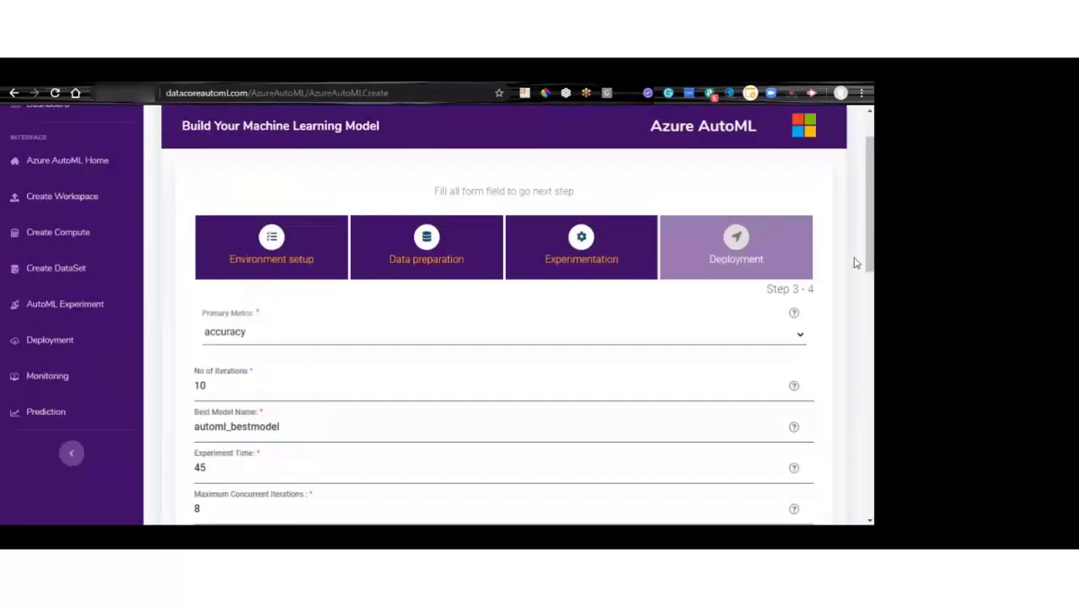
left_click_drag(872, 206, 871, 325)
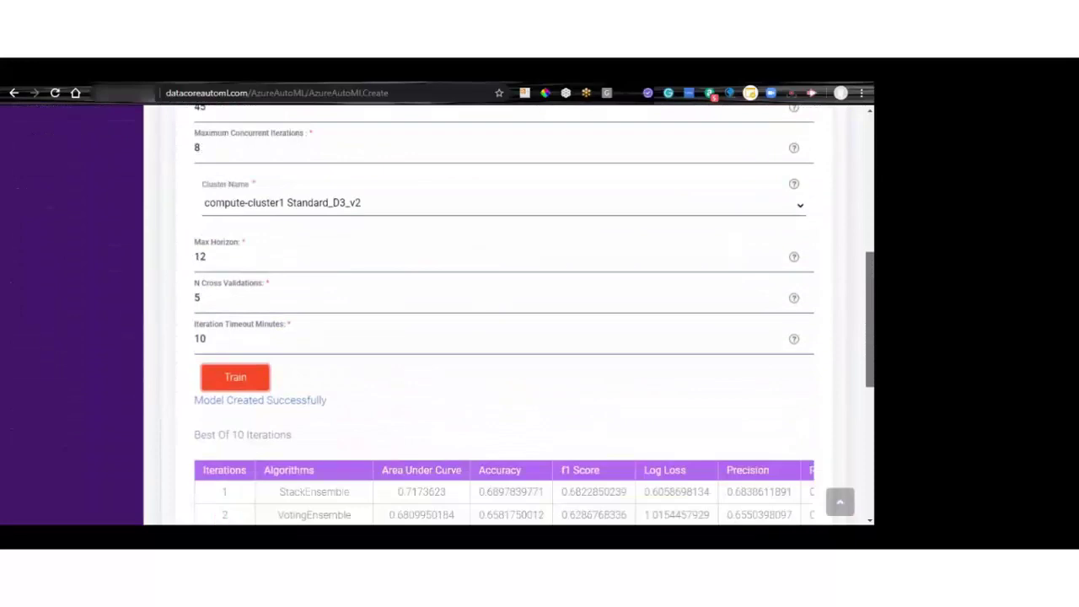
scroll(646, 412, "down", 4)
left_click_drag(622, 398, 731, 403)
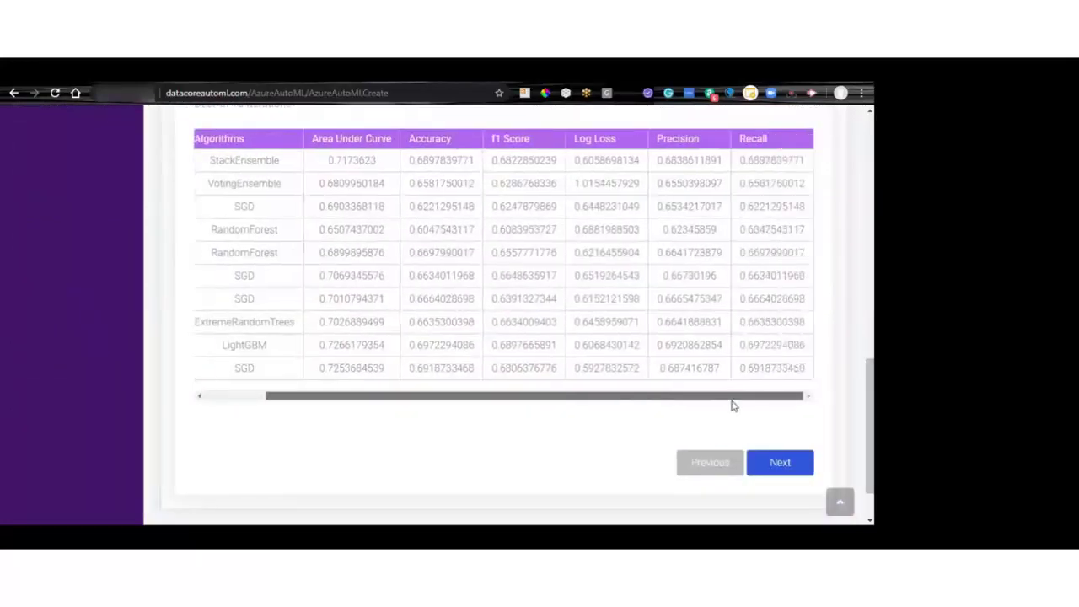
left_click_drag(446, 402, 321, 403)
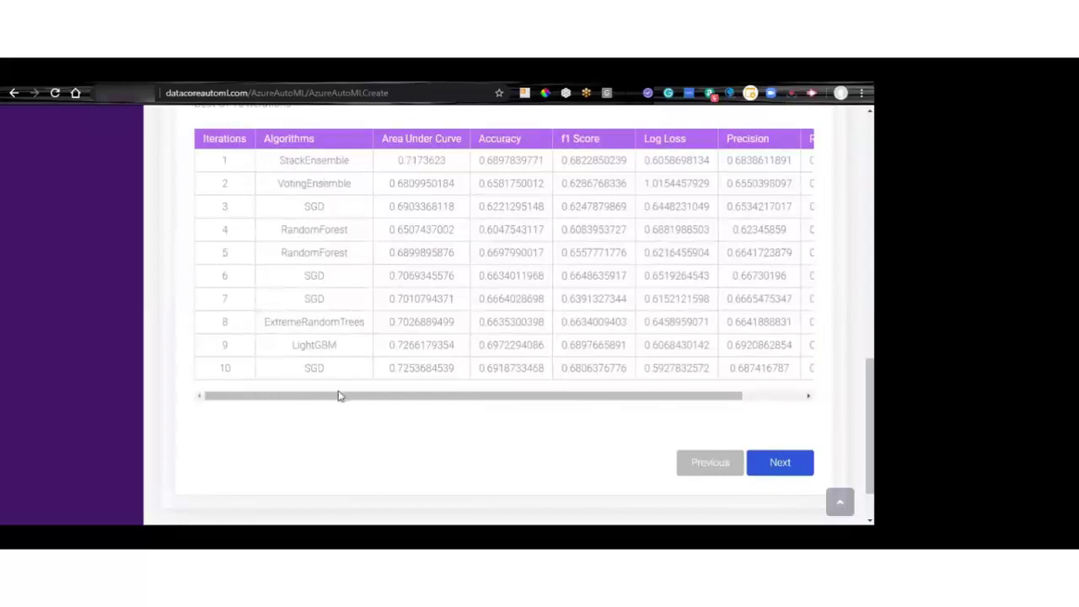
mouse_move(388, 398)
left_mouse_down()
mouse_move(513, 402)
mouse_move(405, 402)
left_mouse_up()
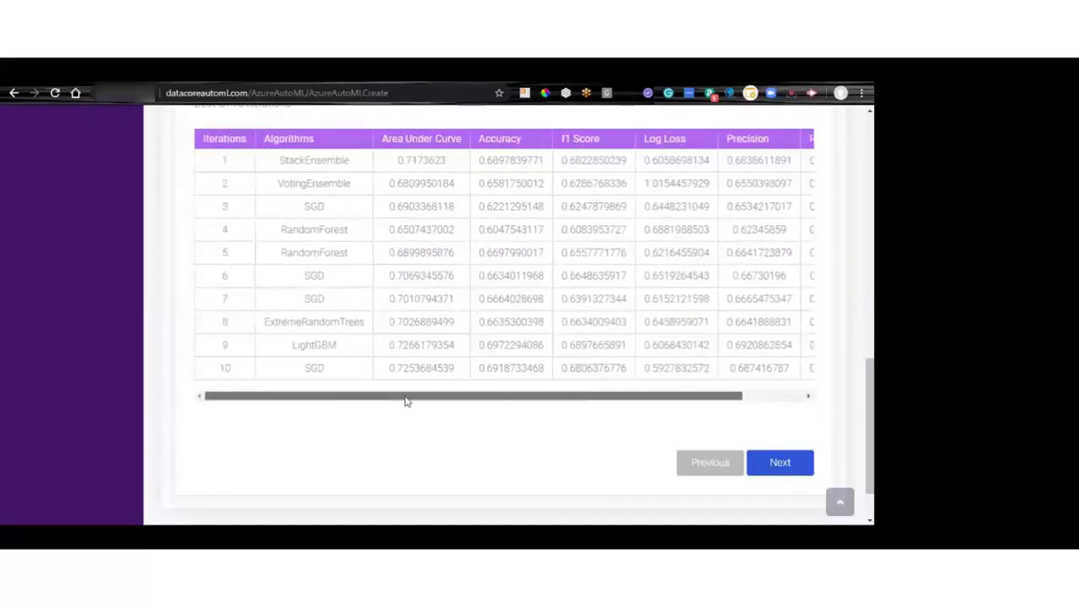
Advance to the Deployment stage and choose ACI as the deploy method
left_click(780, 463)
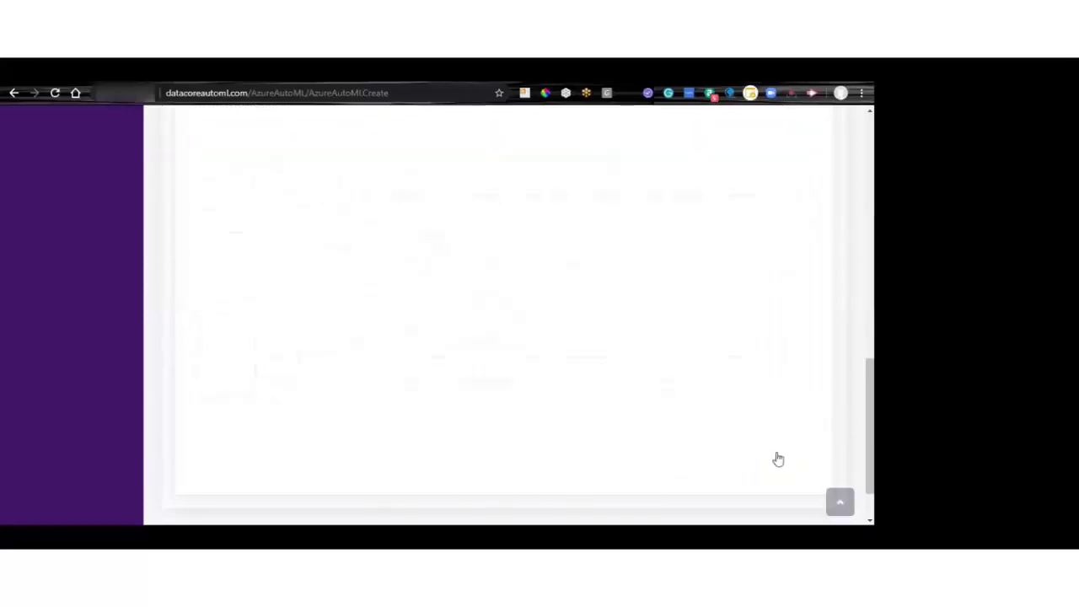
left_click(253, 266)
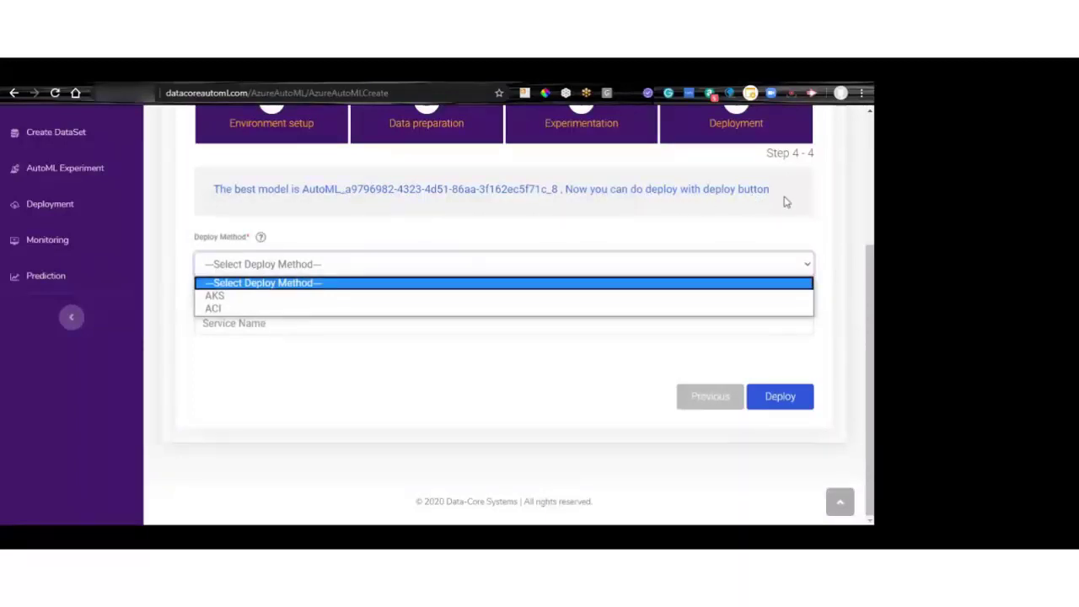
left_click(256, 200)
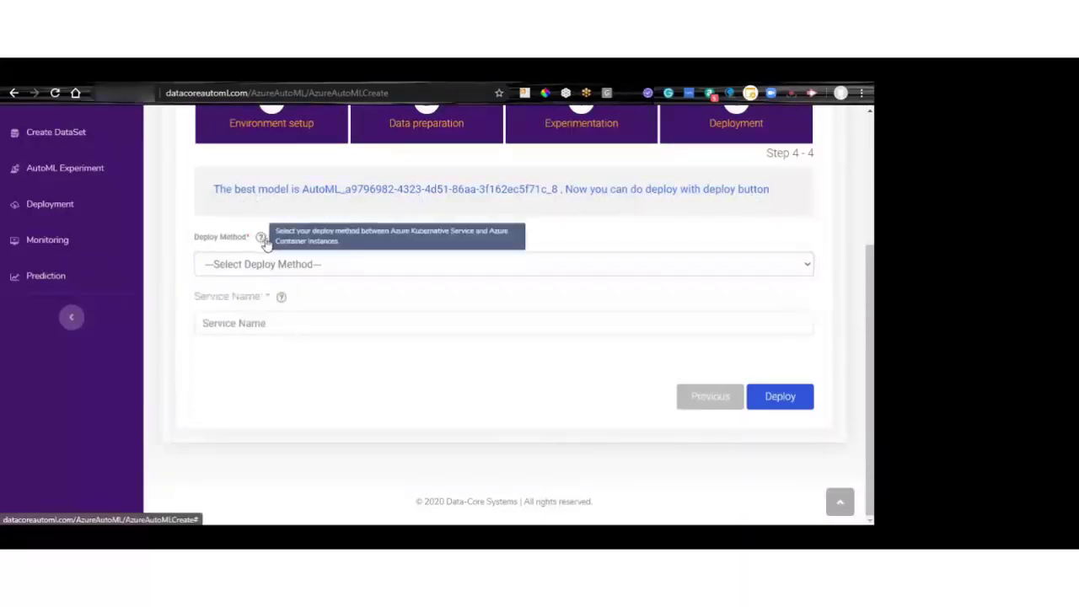
left_click(260, 267)
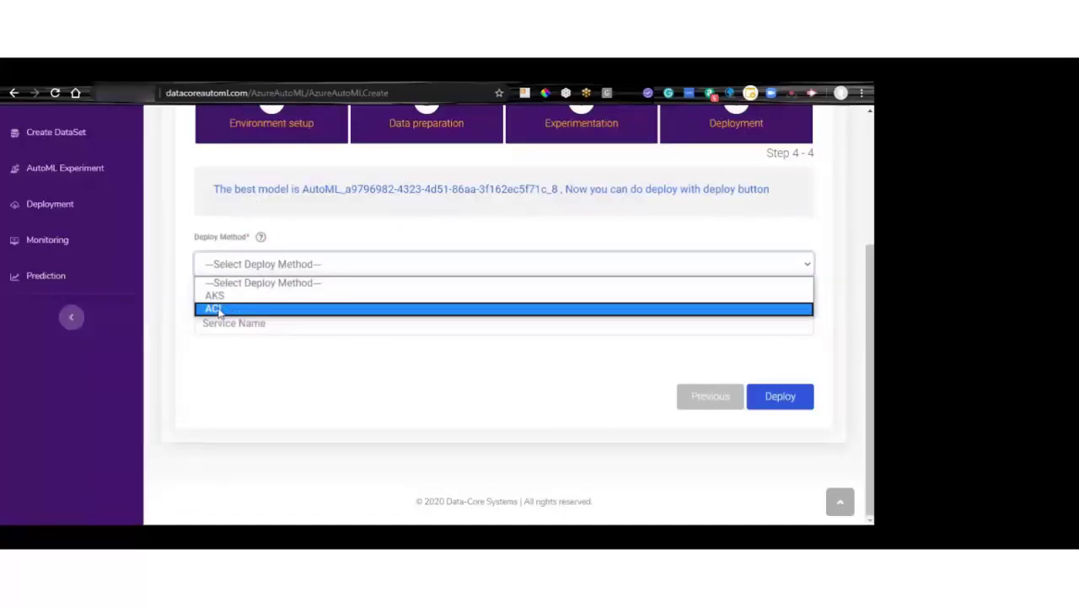
left_click(217, 310)
Name the service automlserviceaci and deploy the best model
left_click(250, 315)
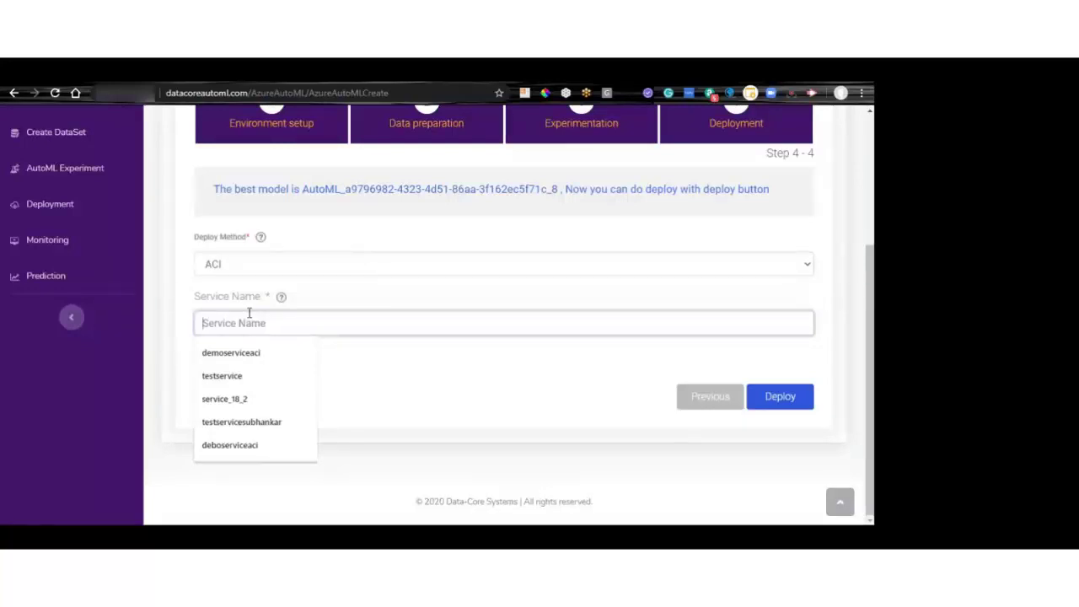
type("ato")
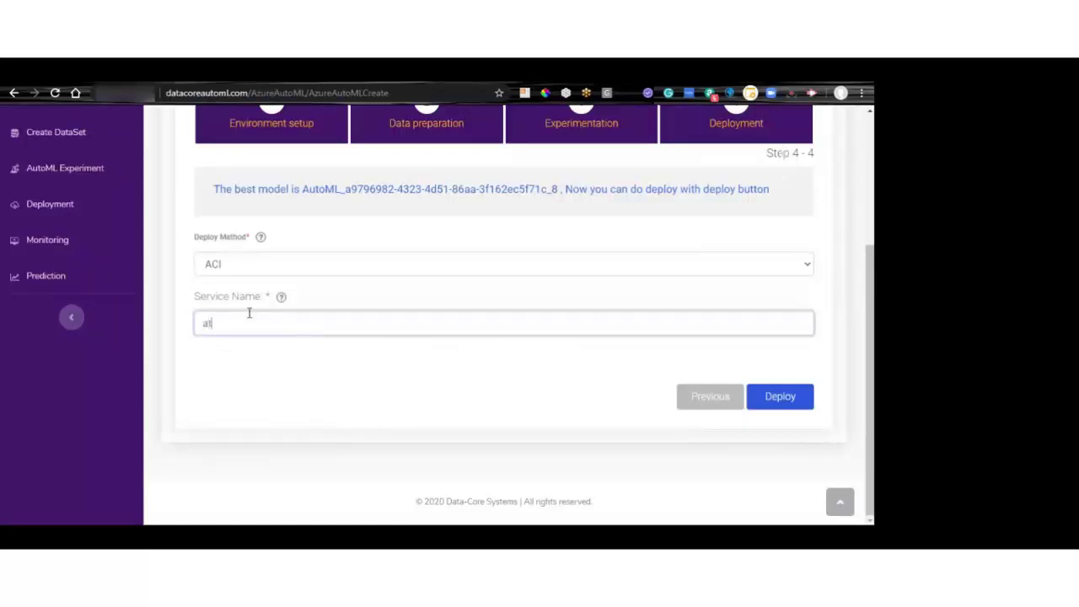
key("BackSpace")
key("BackSpace")
type("utomlservice")
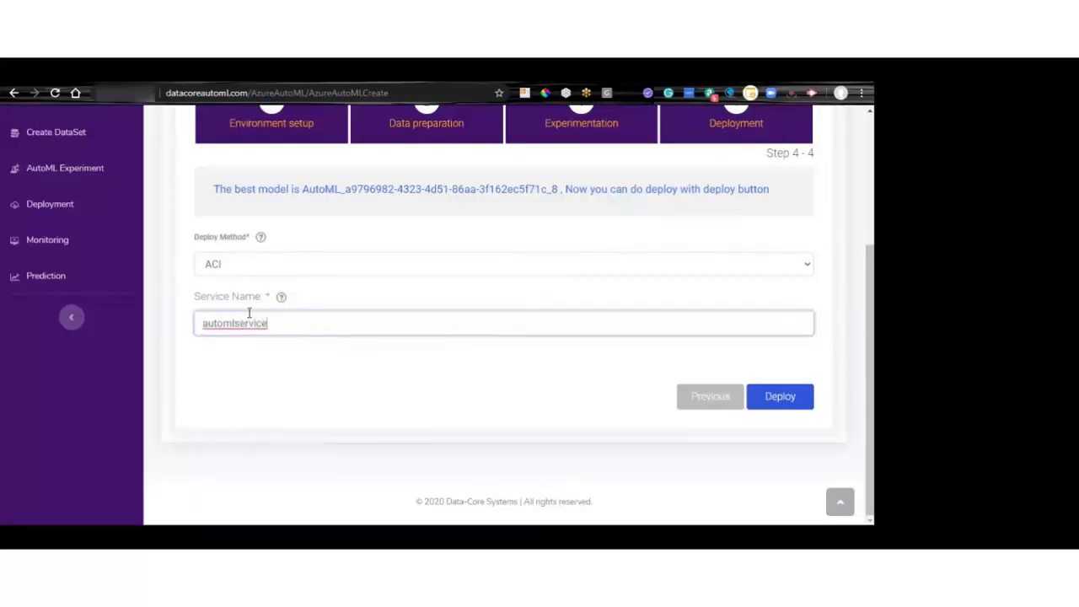
type("aci")
left_click(378, 373)
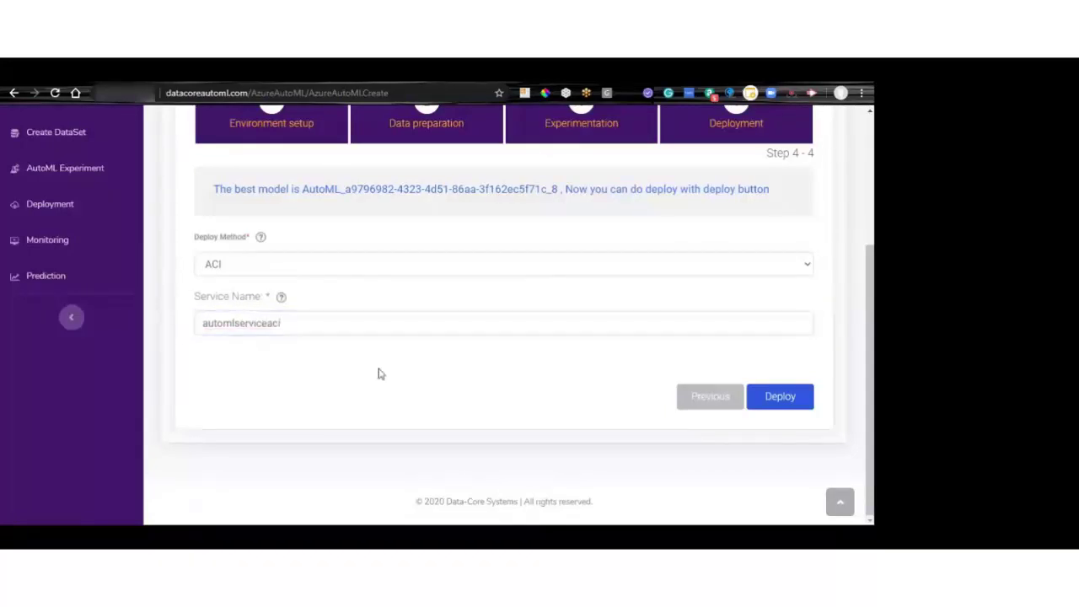
left_click(780, 398)
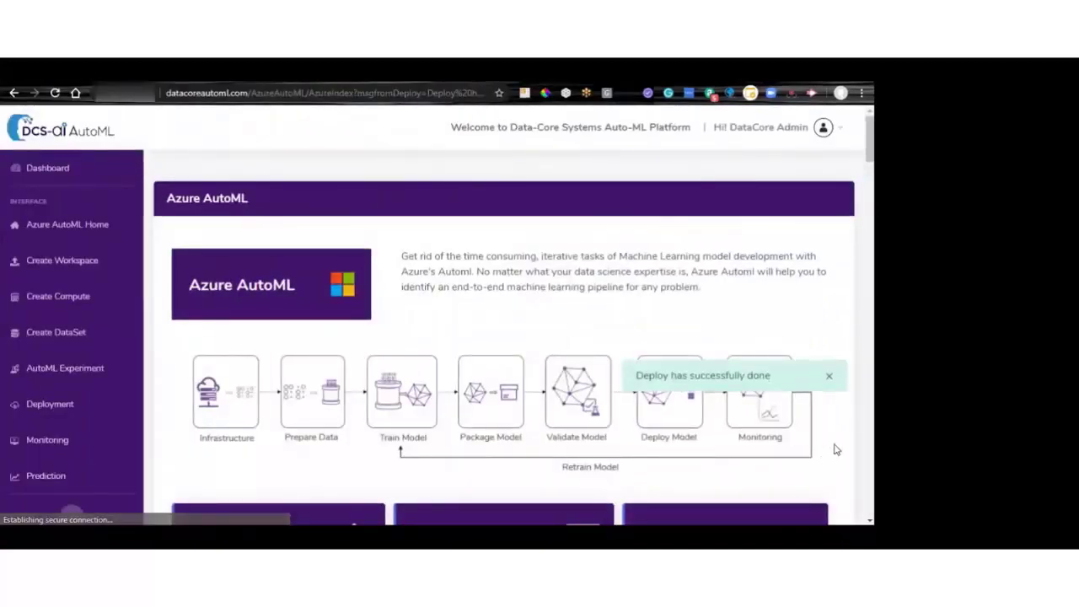
scroll(834, 447, "down", 3)
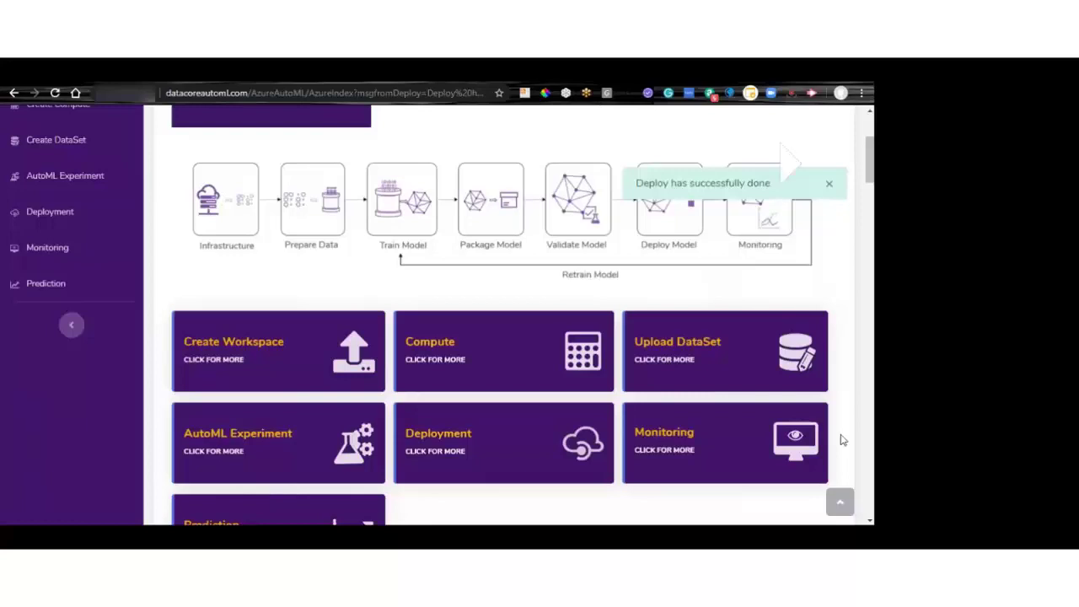
scroll(840, 439, "down", 2)
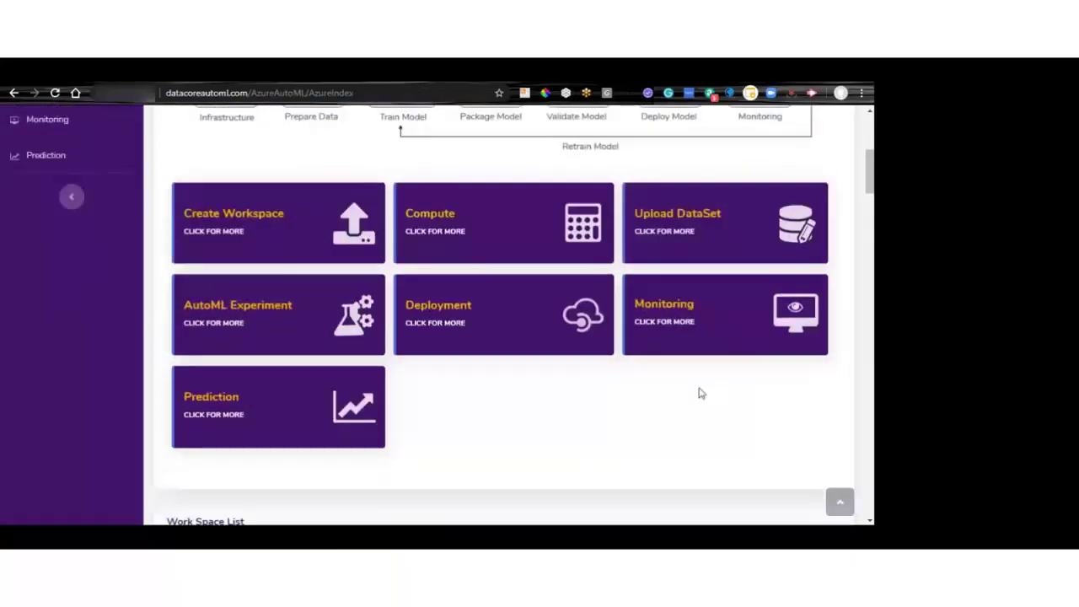
Open the Deployment page and set the deploy environment to Azure
left_click(497, 313)
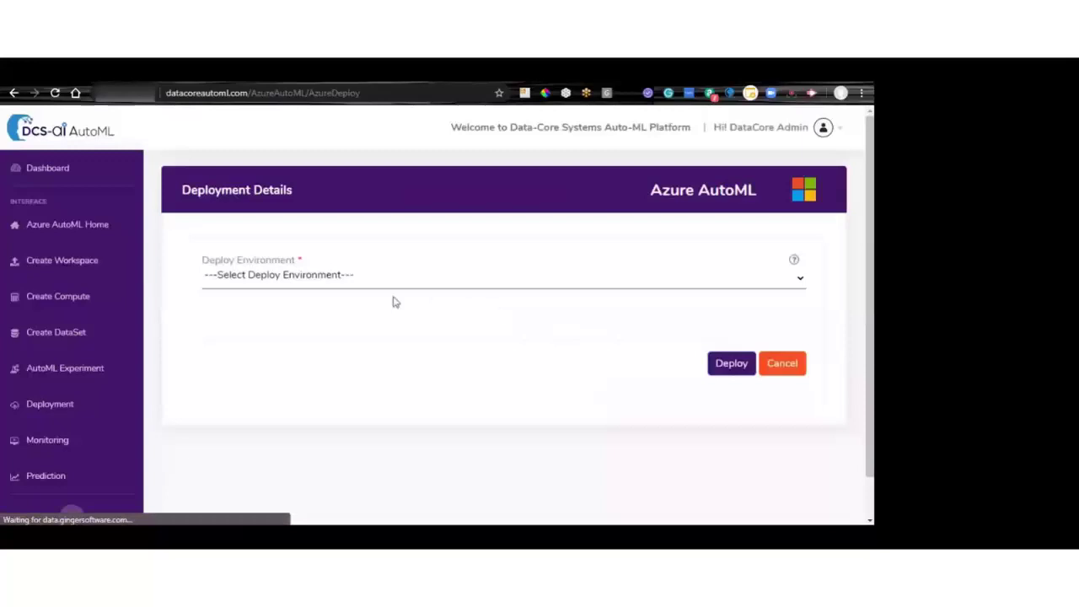
left_click(289, 282)
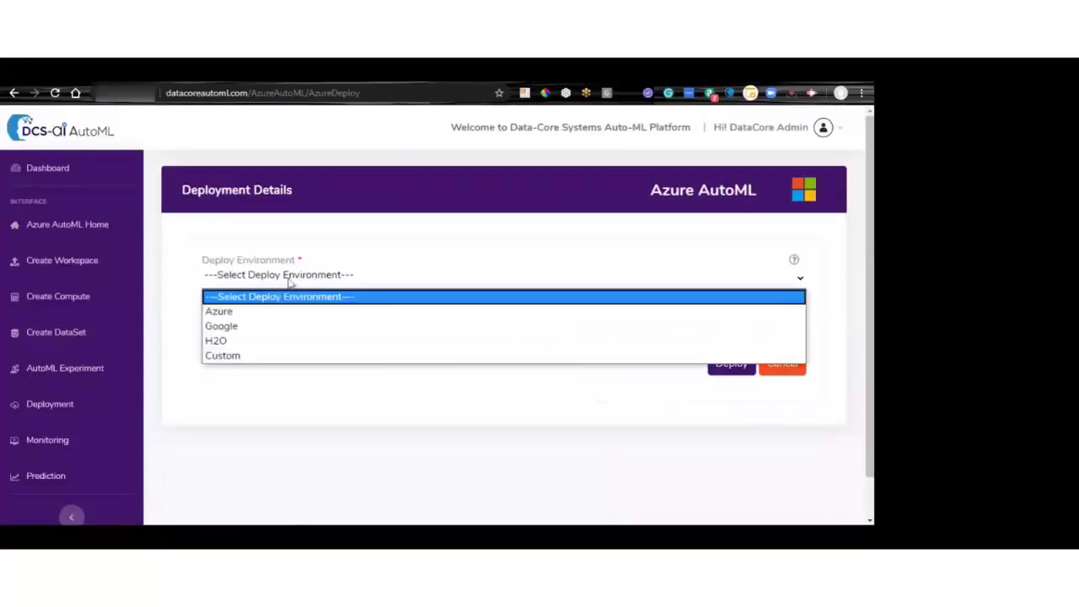
left_click(228, 312)
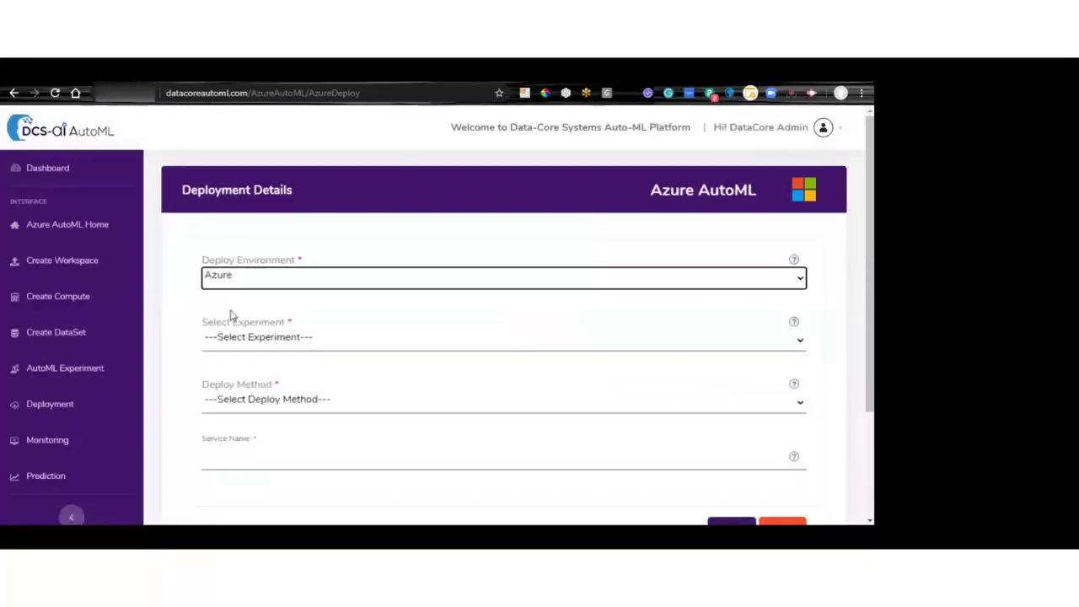
scroll(235, 311, "down", 1)
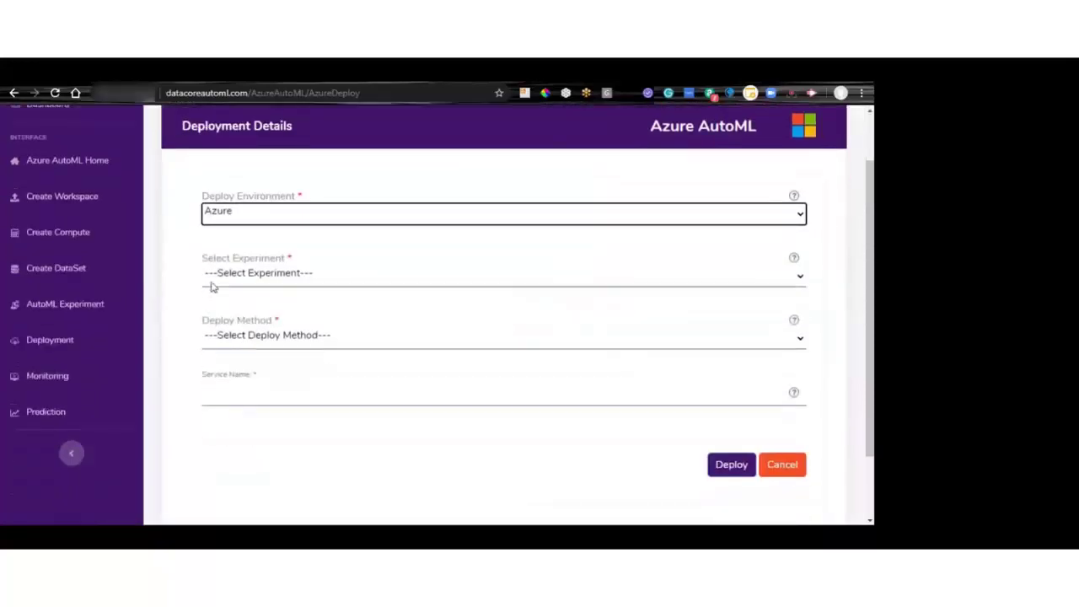
Select automl_exp as the experiment to deploy
left_click(268, 278)
scroll(278, 286, "down", 1)
left_click(295, 191)
left_click_drag(798, 251, 797, 386)
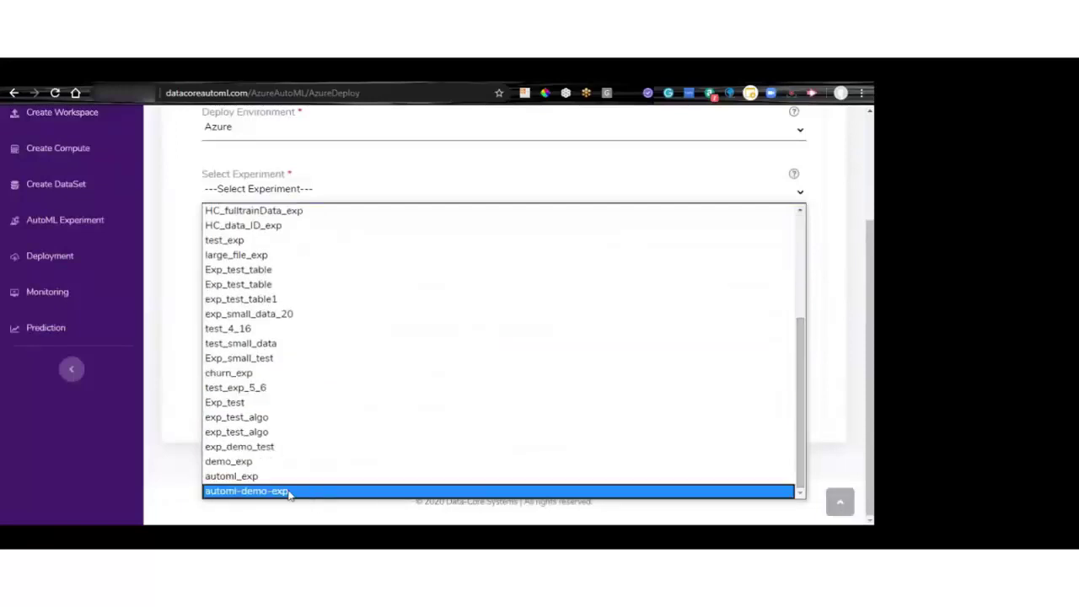
left_click(237, 478)
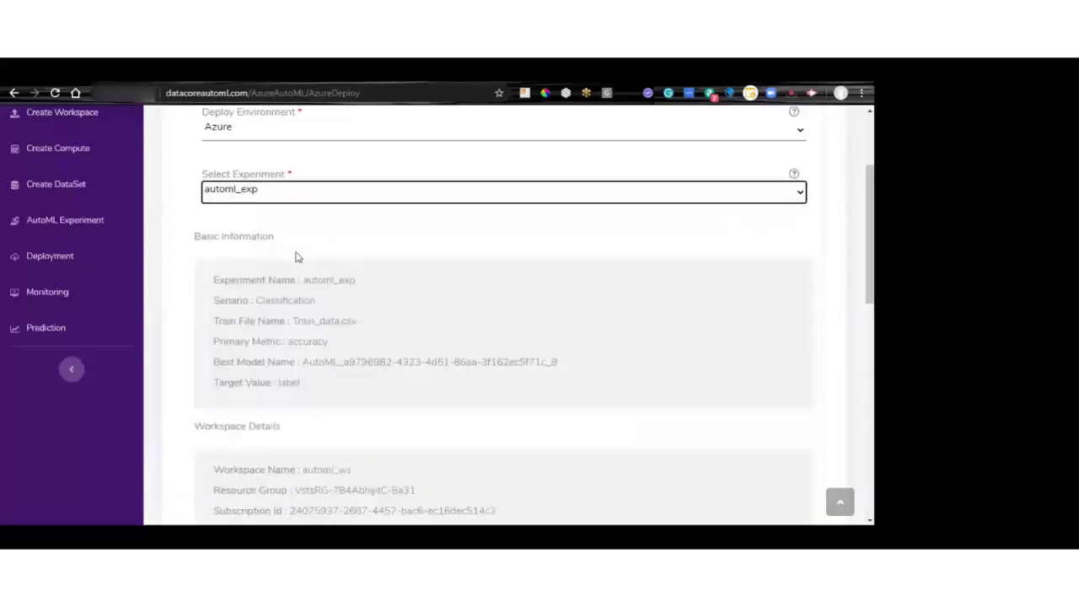
Choose ACI as the deploy method for the automl_exp experiment, below its iteration list
scroll(301, 263, "down", 3)
scroll(299, 265, "down", 8)
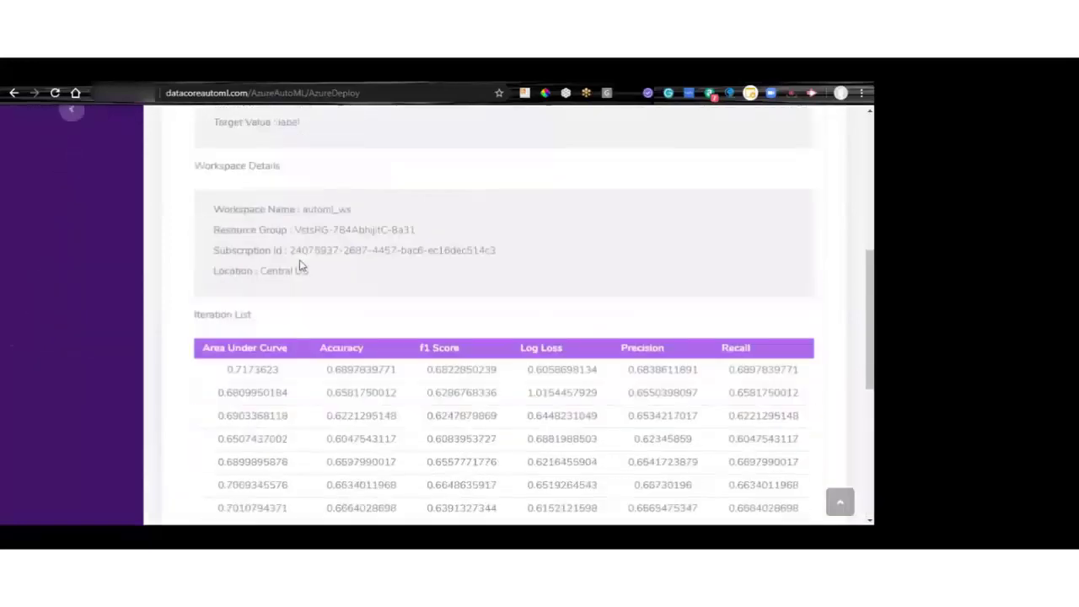
scroll(300, 267, "down", 1)
scroll(299, 266, "up", 3)
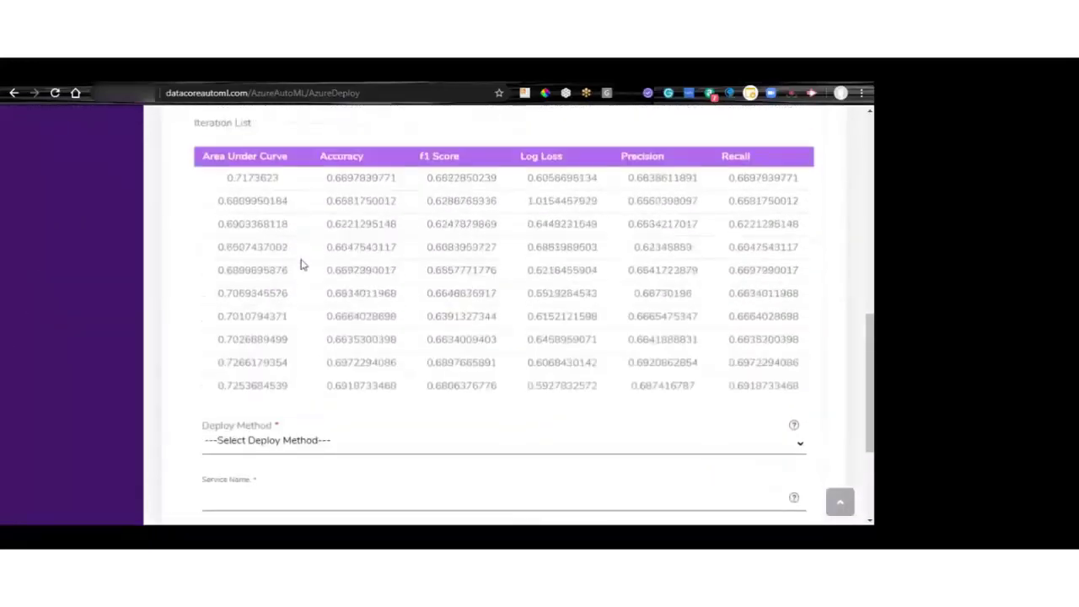
scroll(303, 270, "down", 1)
scroll(304, 344, "down", 1)
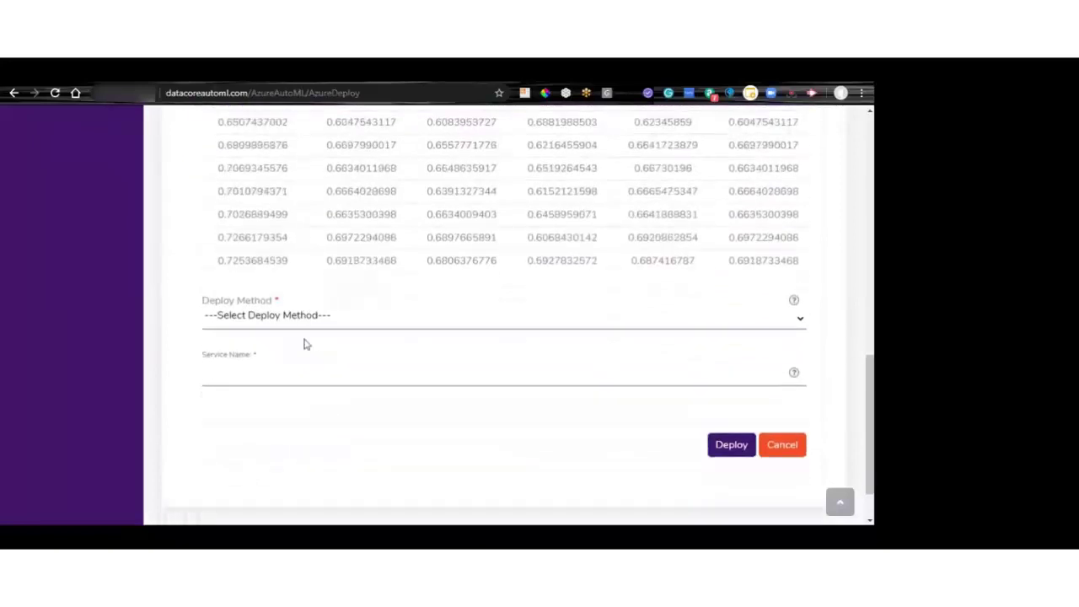
scroll(296, 312, "down", 1)
left_click(291, 254)
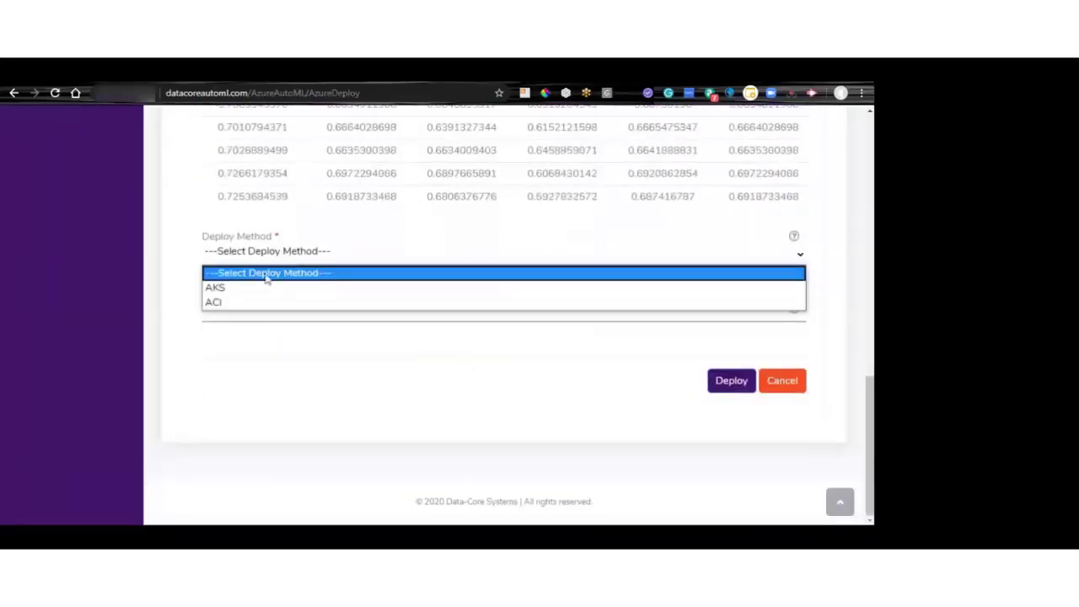
left_click(226, 304)
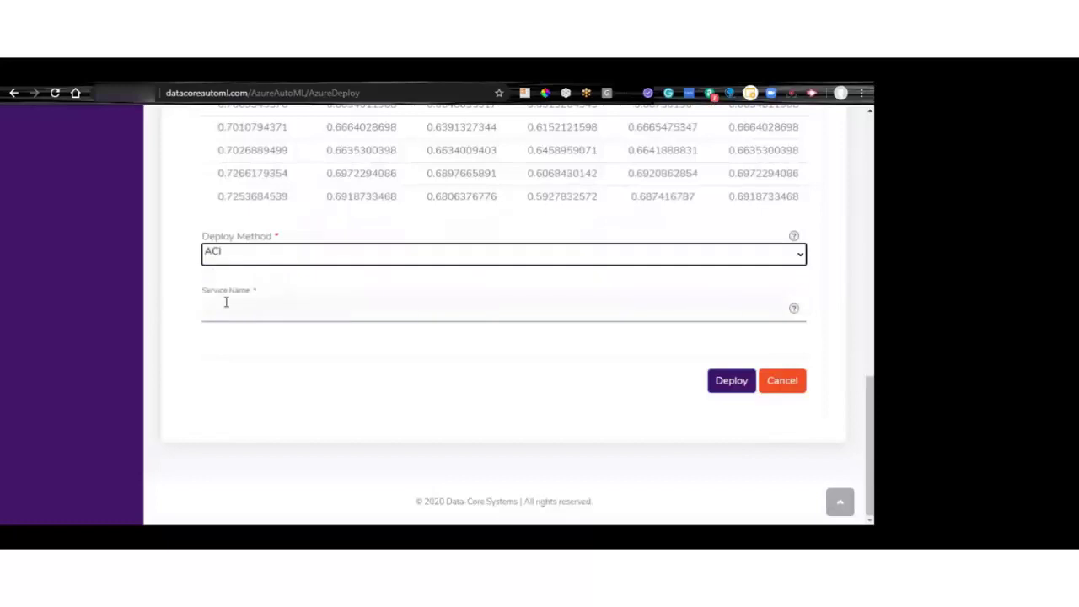
Name the service automlservice2 and deploy the experiment's best model
left_click(265, 314)
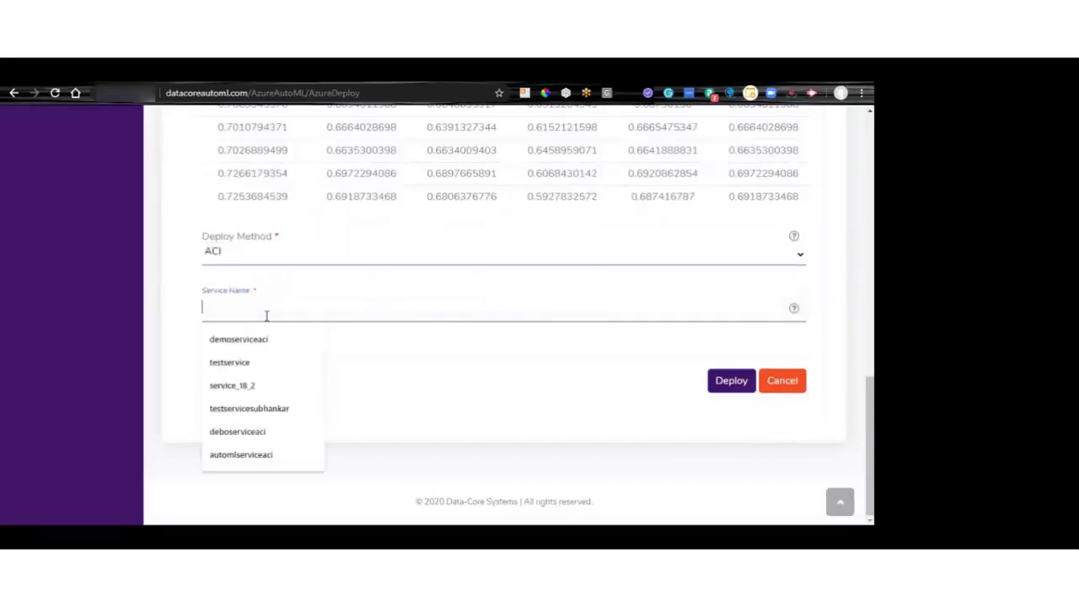
type("aut")
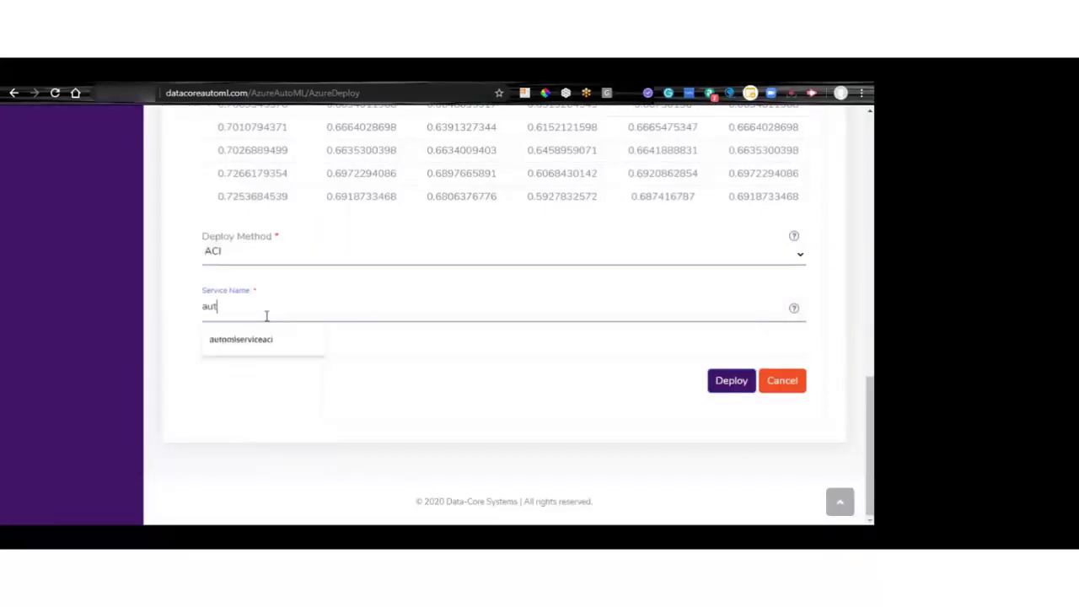
type("omlservice2")
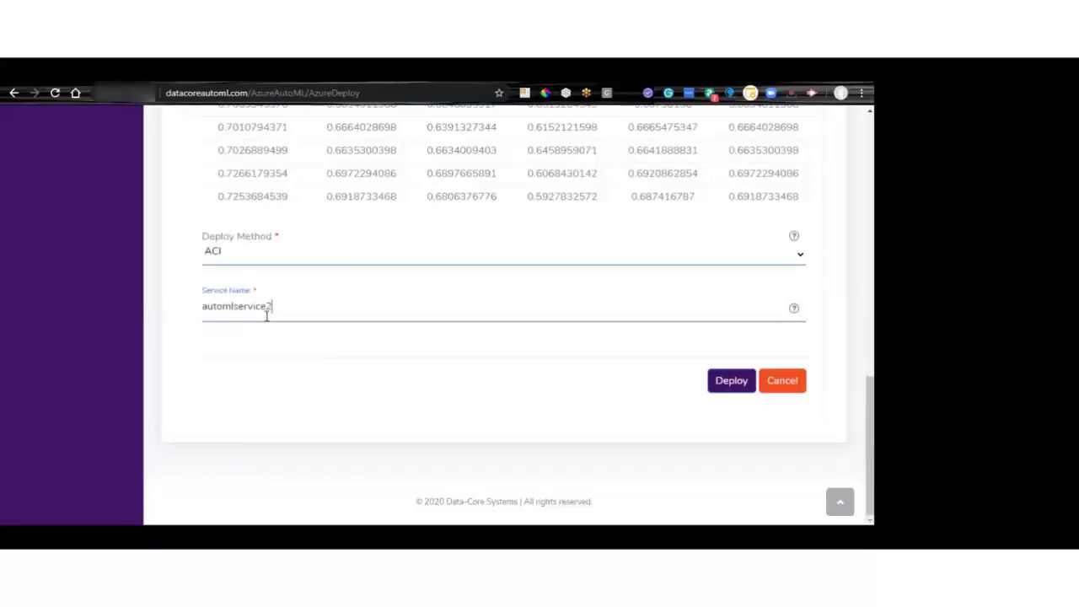
left_click(377, 357)
left_click(730, 381)
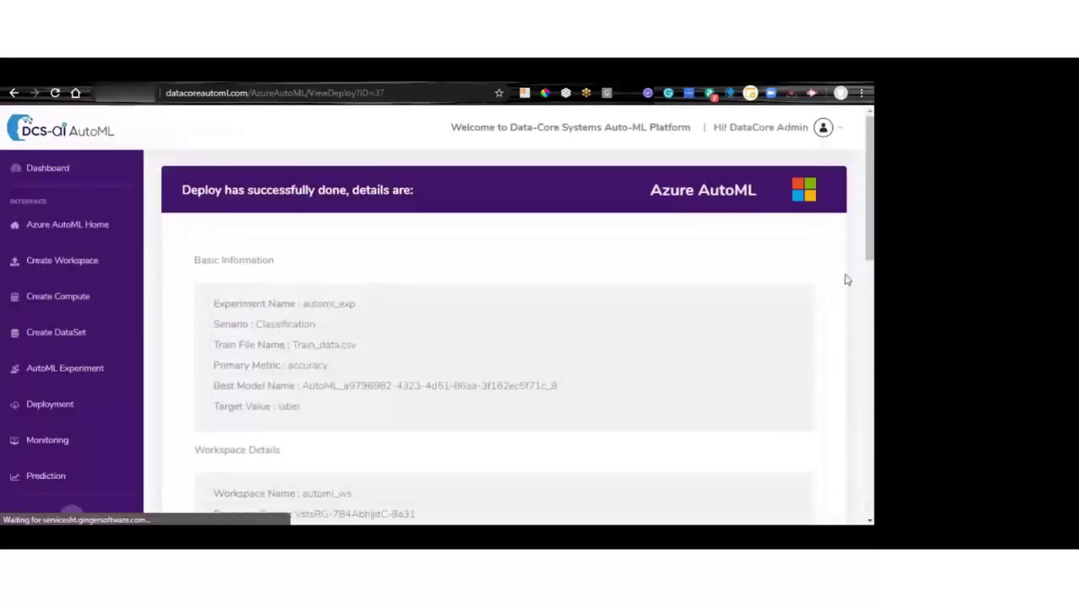
Examine the completed deployment's iteration list and deployment details, and return to the Azure AutoML overview page
left_click_drag(867, 222, 872, 327)
scroll(871, 318, "down", 1)
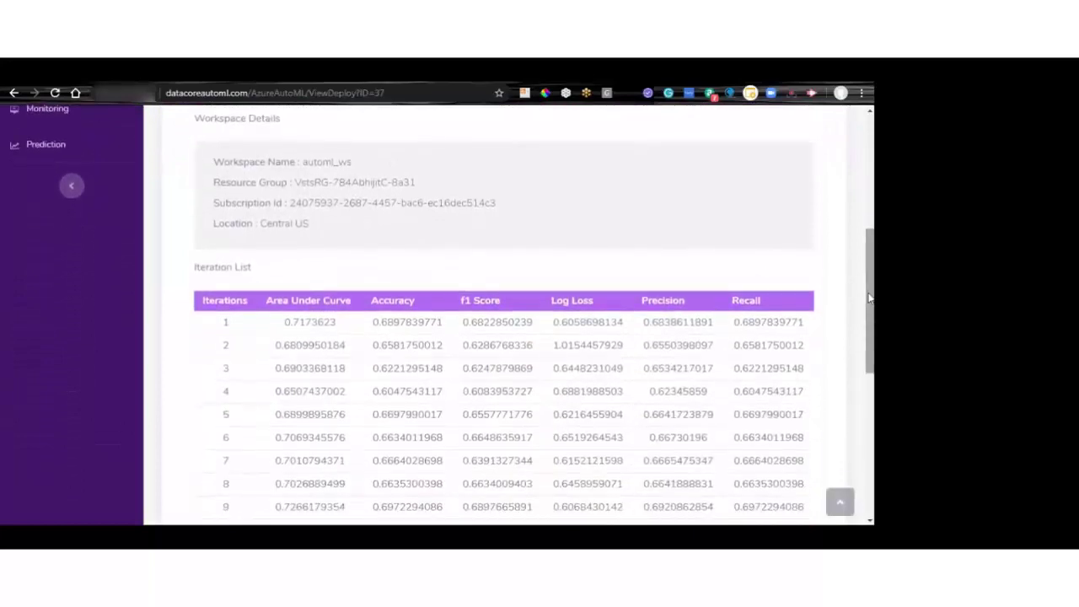
scroll(871, 314, "down", 1)
scroll(871, 315, "down", 4)
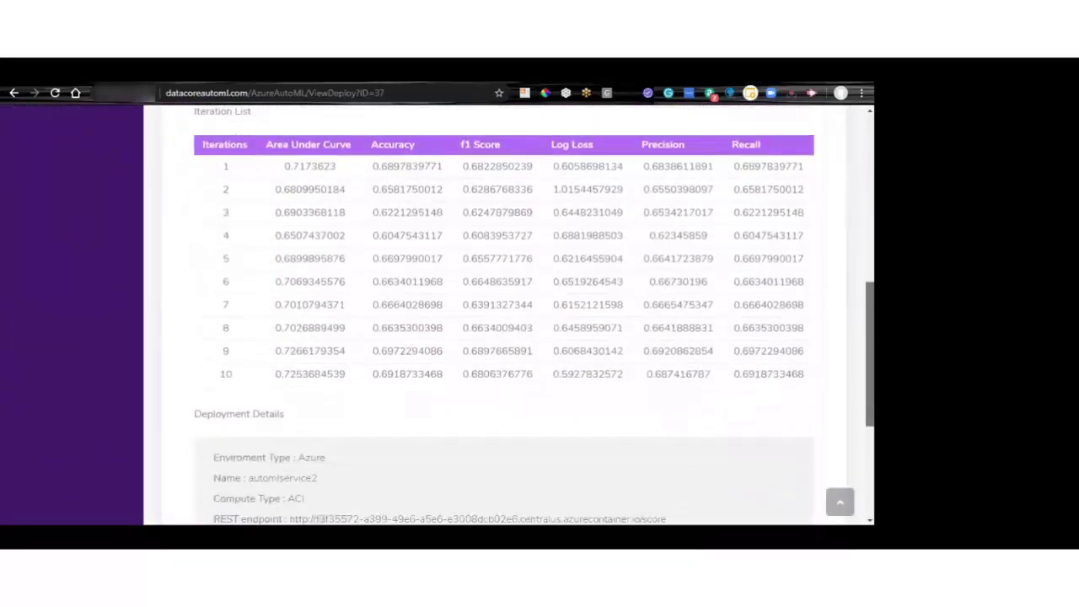
scroll(871, 314, "down", 4)
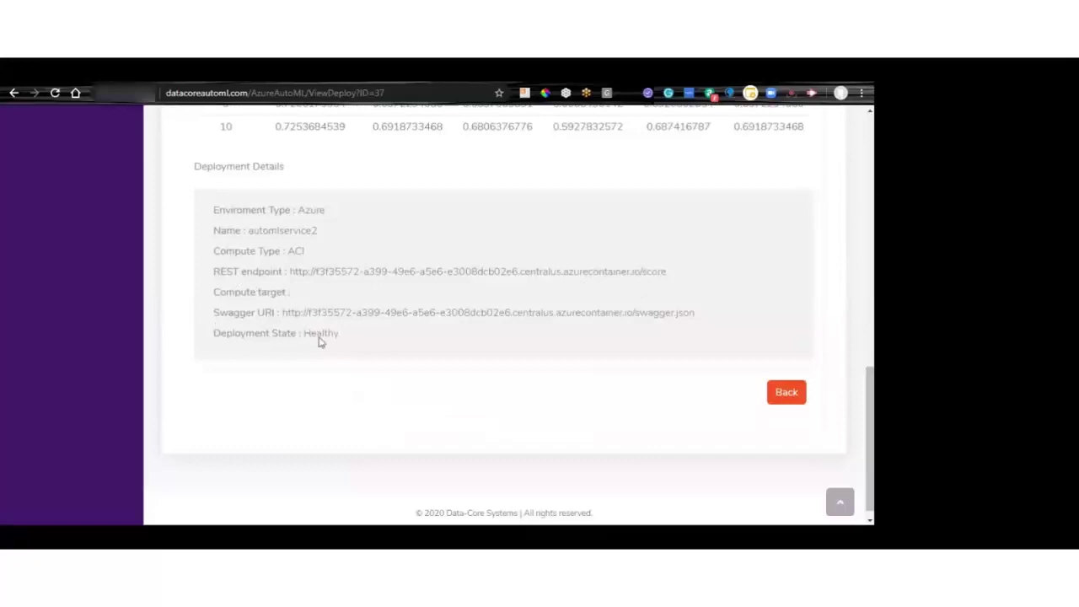
left_click(787, 394)
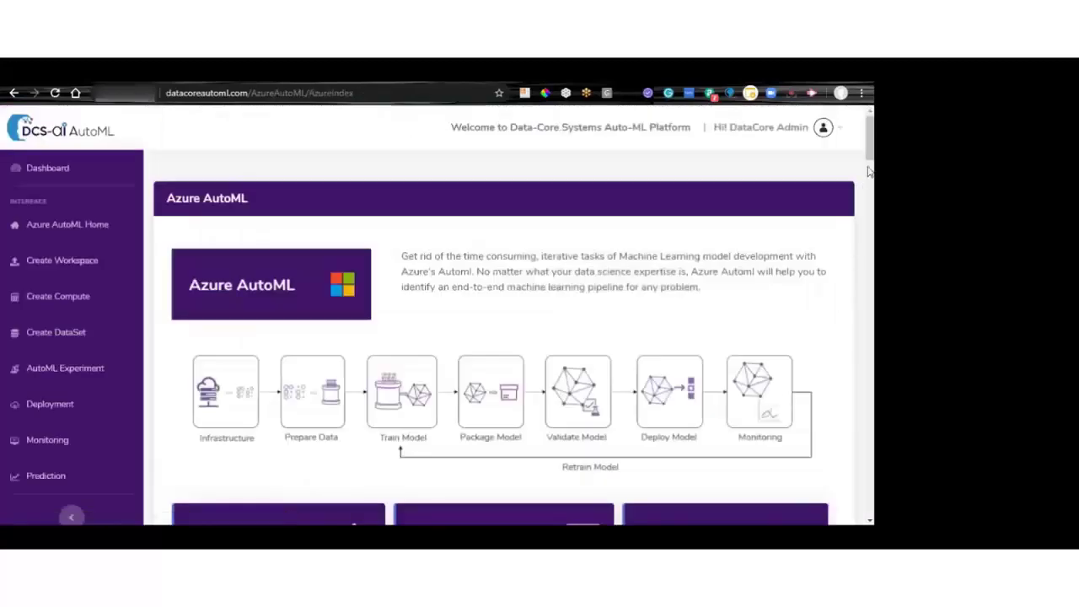
Open the Monitoring page and examine the dashboard's run time, experiment, deployment, workspace and compute details
scroll(871, 165, "down", 1)
left_click_drag(871, 162, 871, 184)
left_click(722, 332)
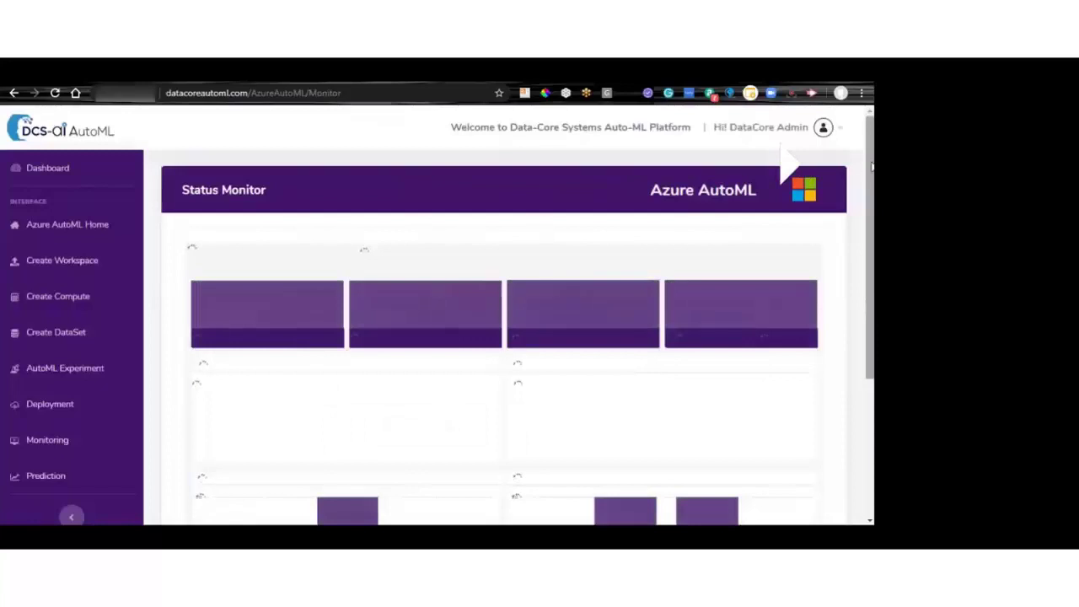
left_click_drag(873, 167, 872, 235)
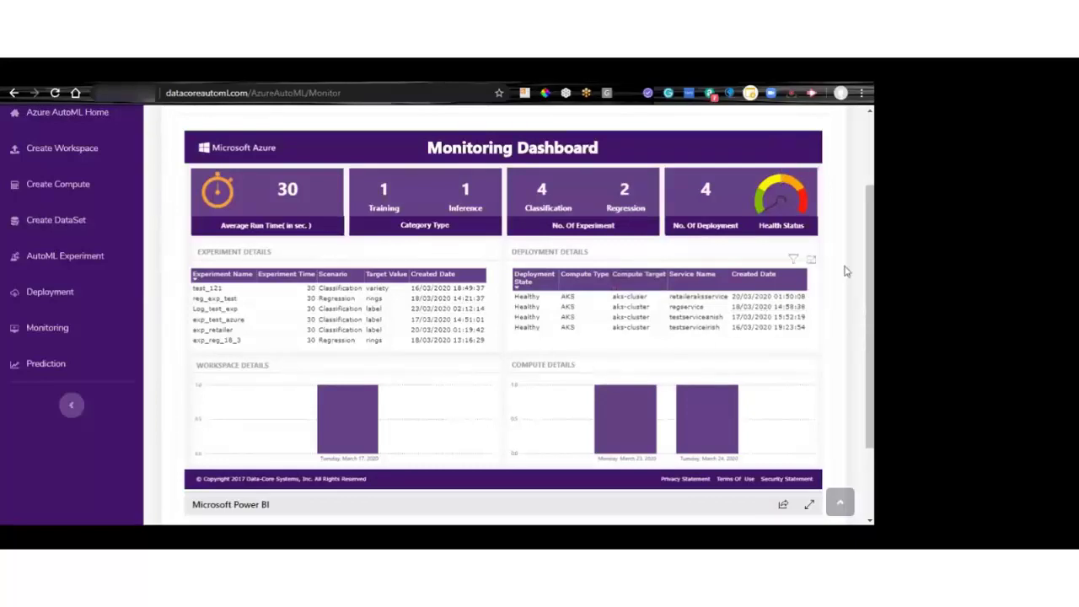
scroll(870, 247, "down", 1)
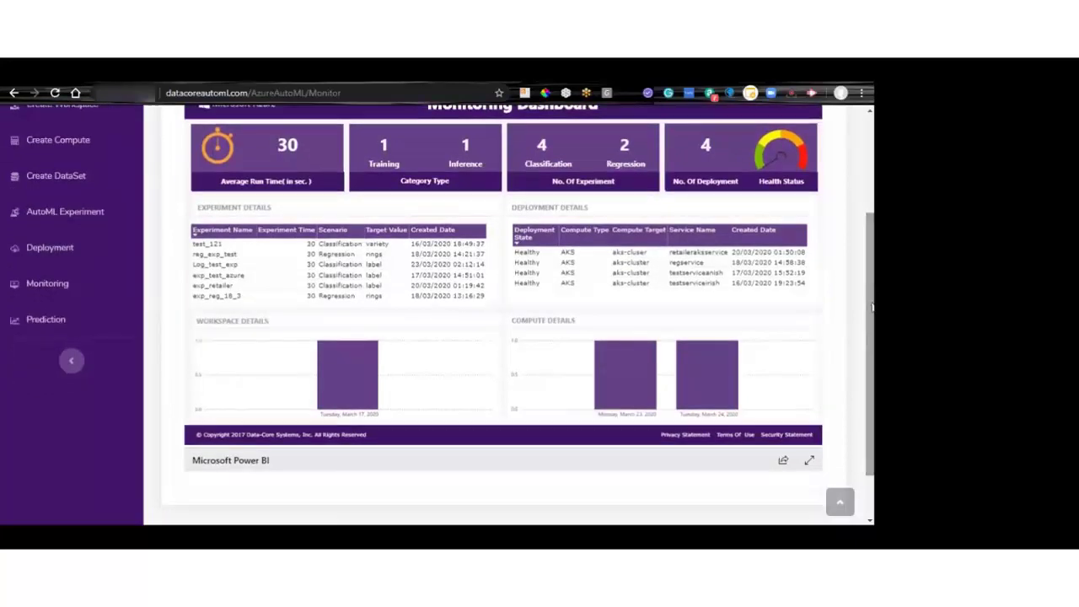
left_click_drag(872, 308, 871, 247)
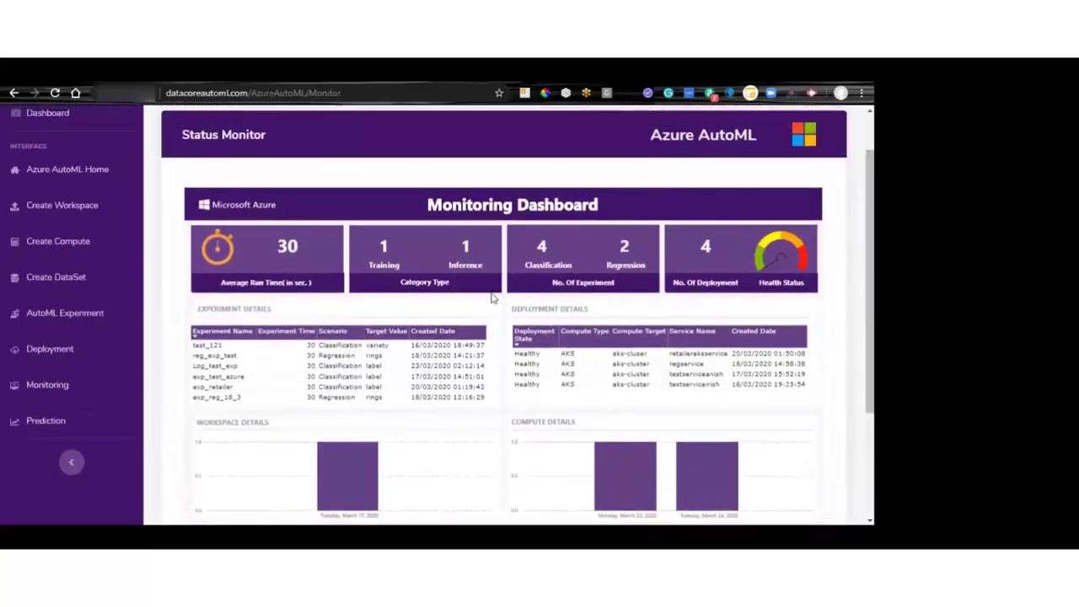
scroll(849, 255, "down", 2)
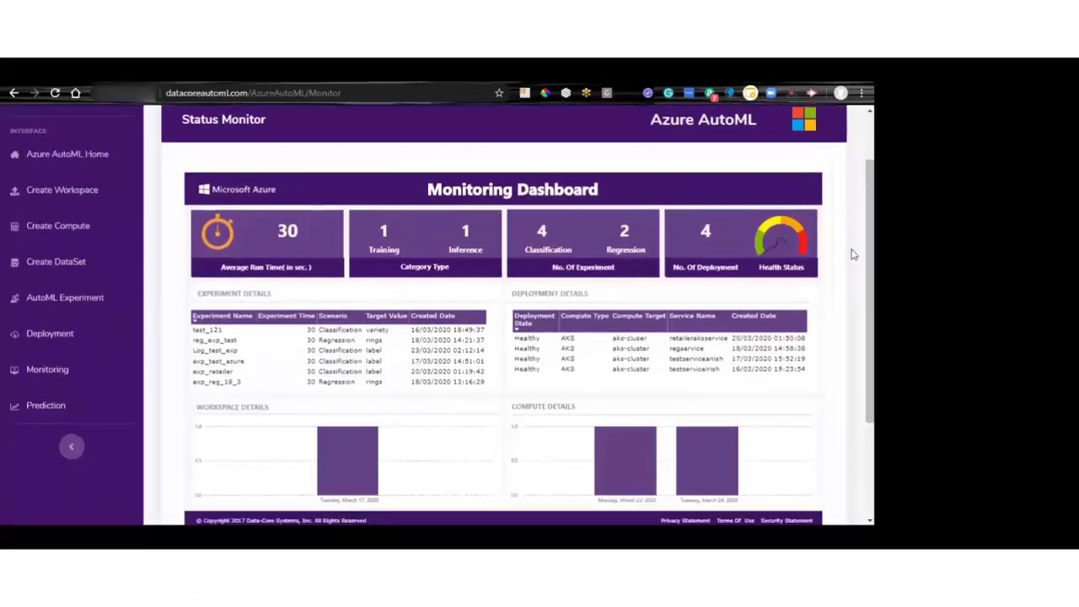
scroll(505, 278, "up", 3)
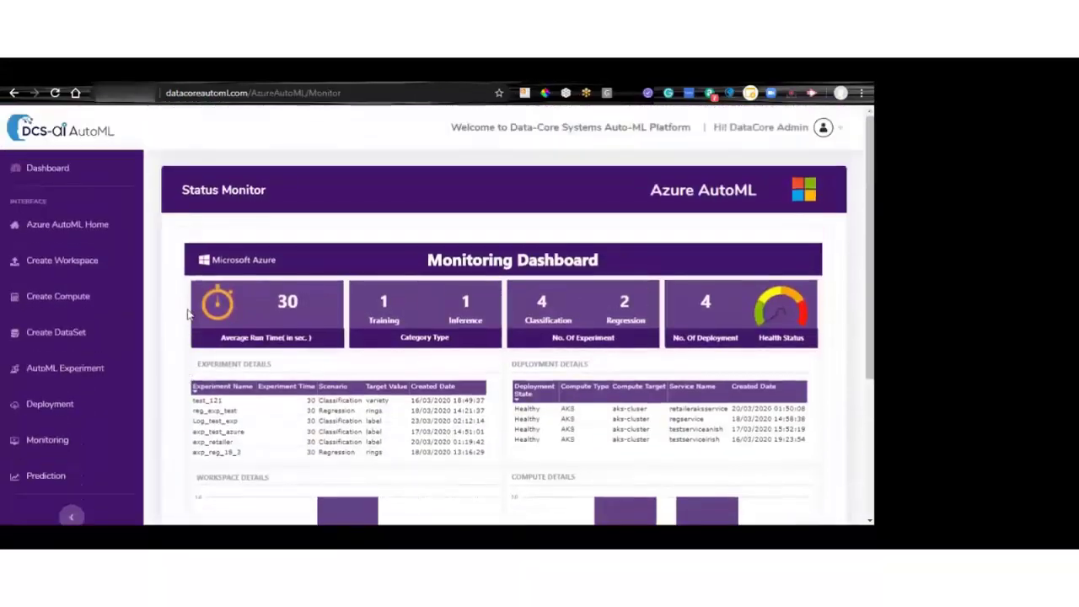
Return to the Azure AutoML home page and open the Prediction page
left_click(64, 224)
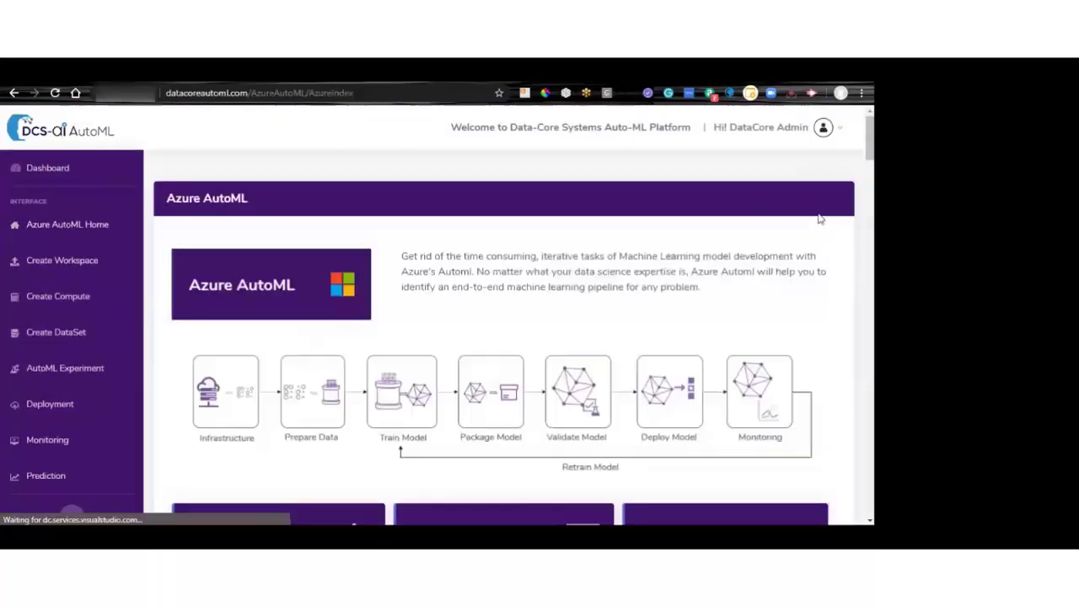
left_click_drag(865, 159, 872, 193)
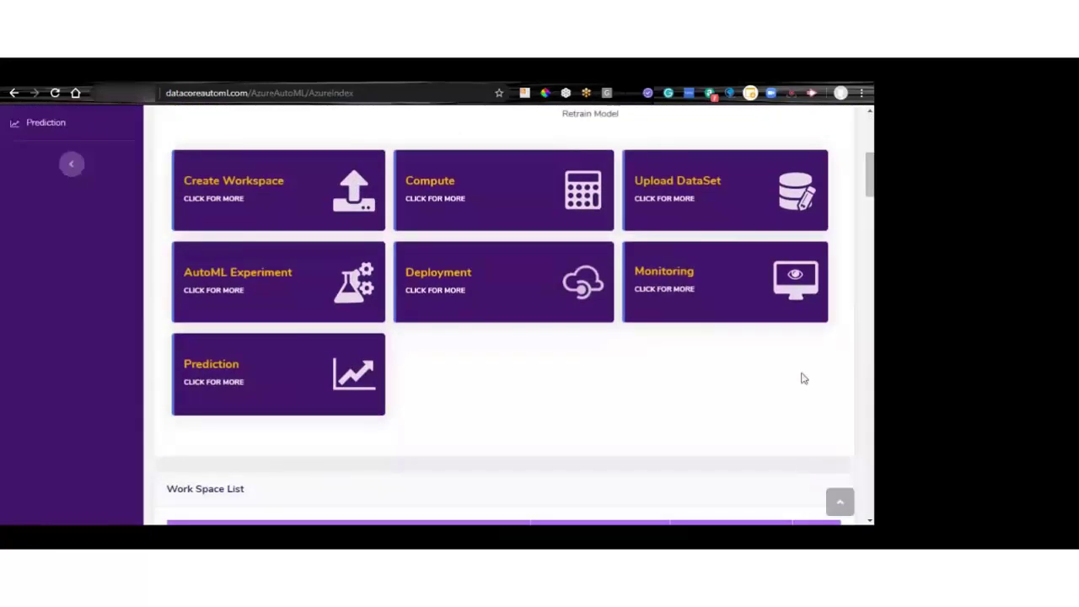
scroll(270, 413, "up", 1)
left_click(269, 413)
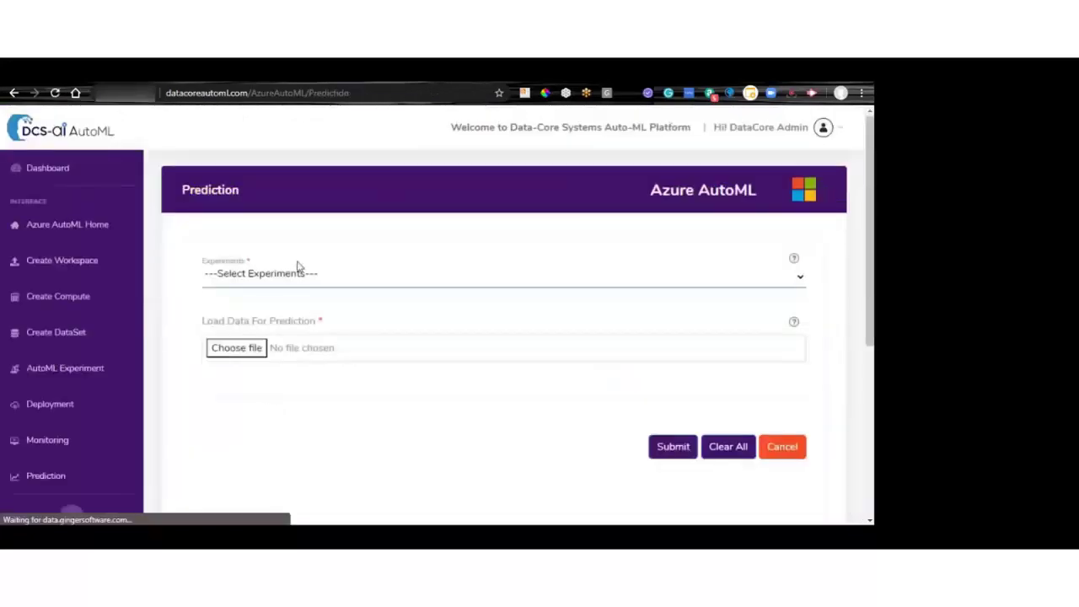
Select automl_exp as the experiment for the prediction
left_click(269, 278)
scroll(277, 290, "down", 3)
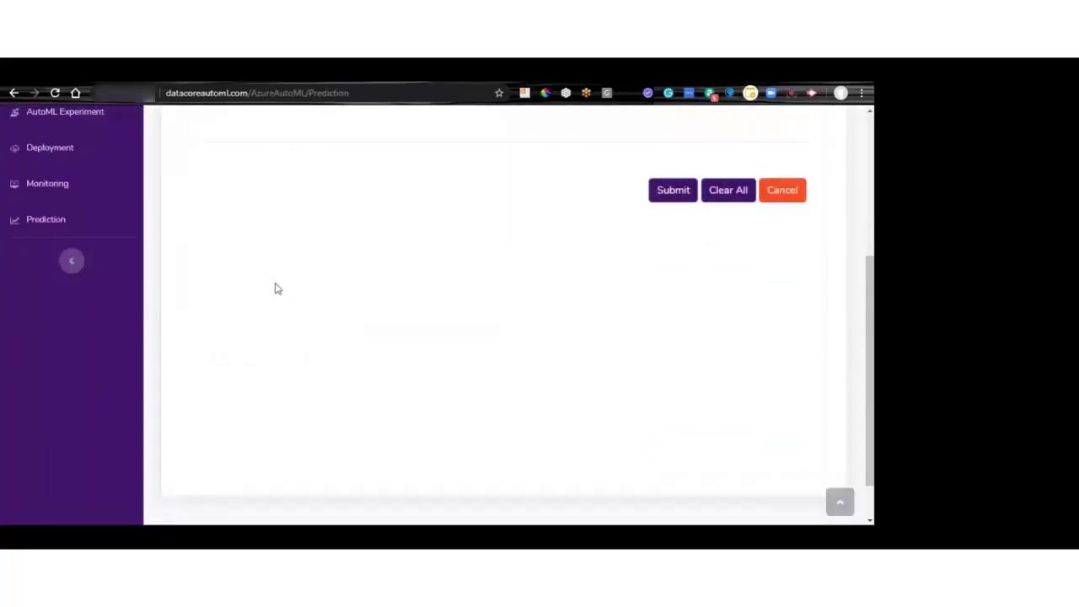
scroll(274, 253, "up", 3)
left_click(267, 151)
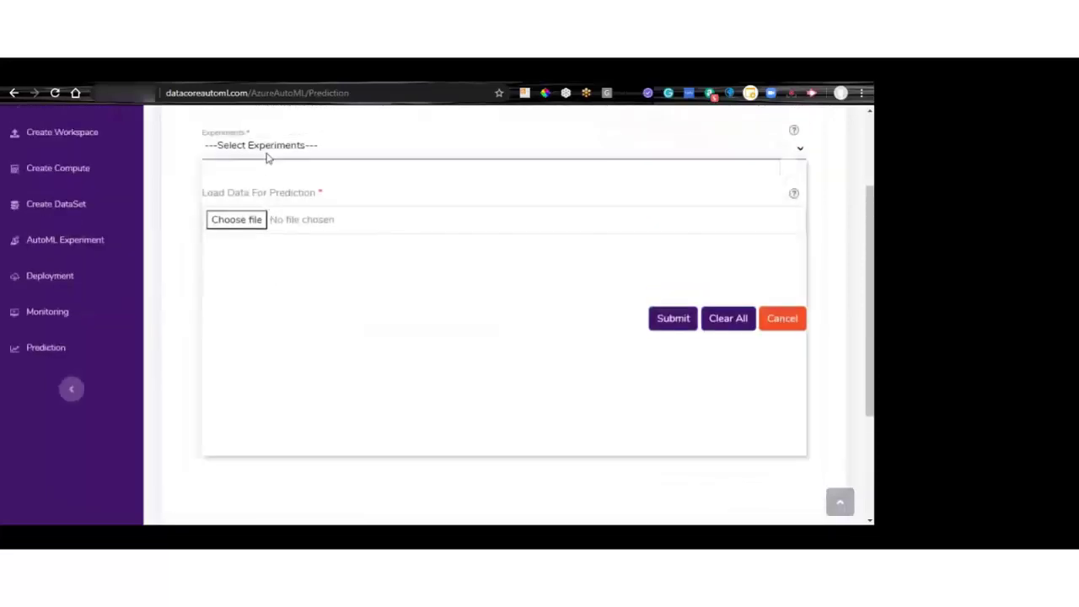
scroll(242, 398, "down", 5)
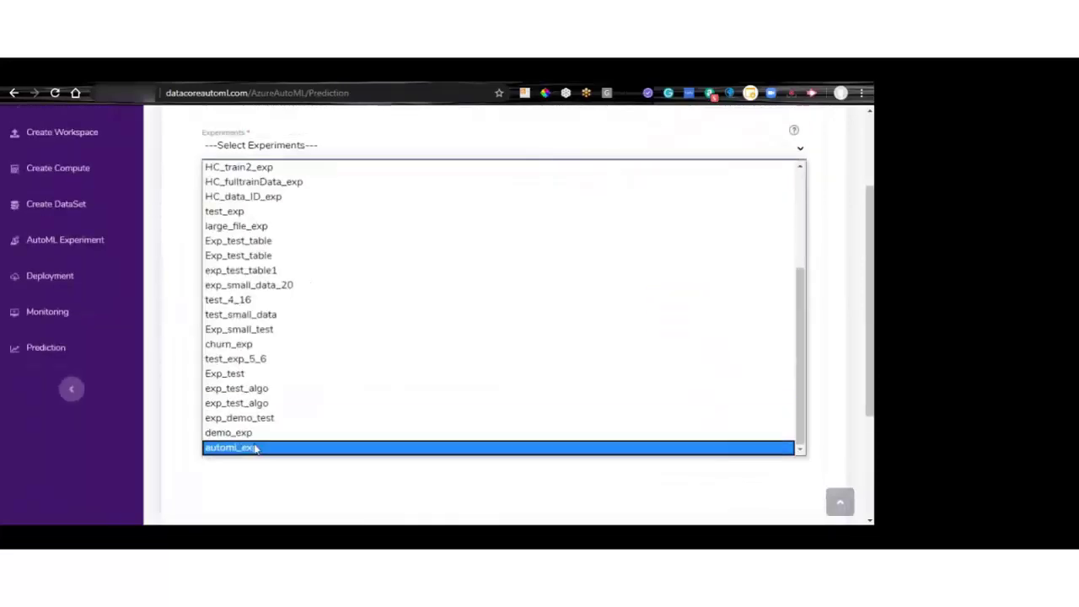
left_click(242, 447)
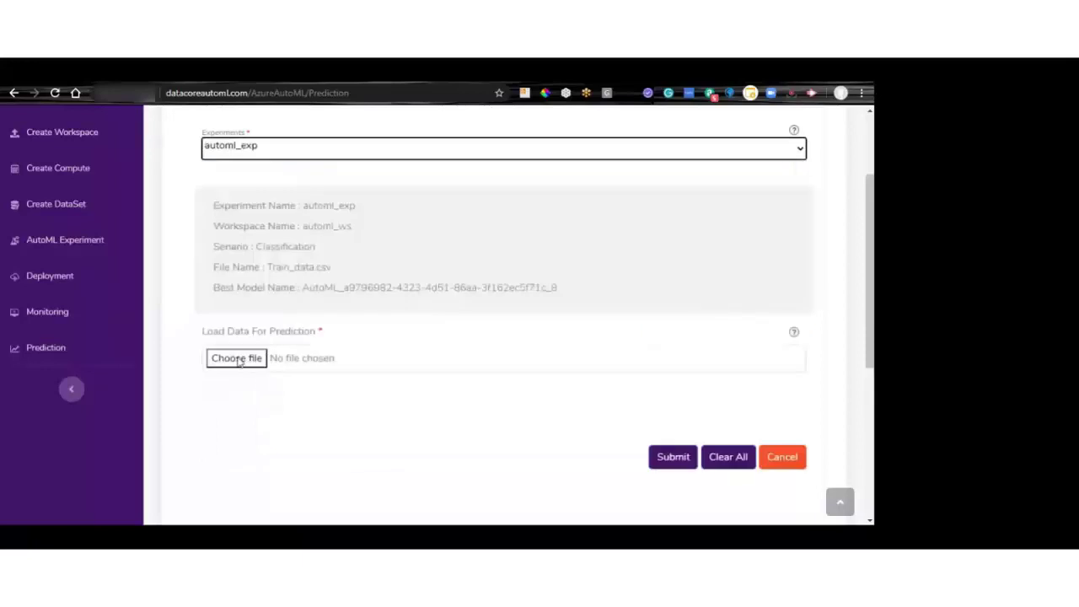
Load the Test_data file from the demo_data folder as the data for prediction
left_click(238, 361)
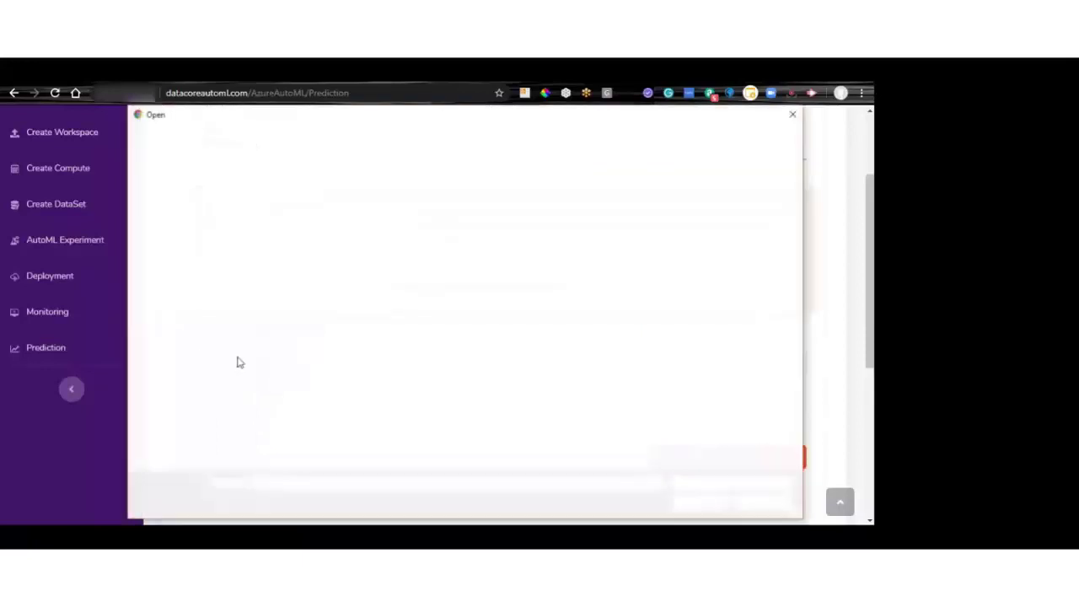
left_click(272, 208)
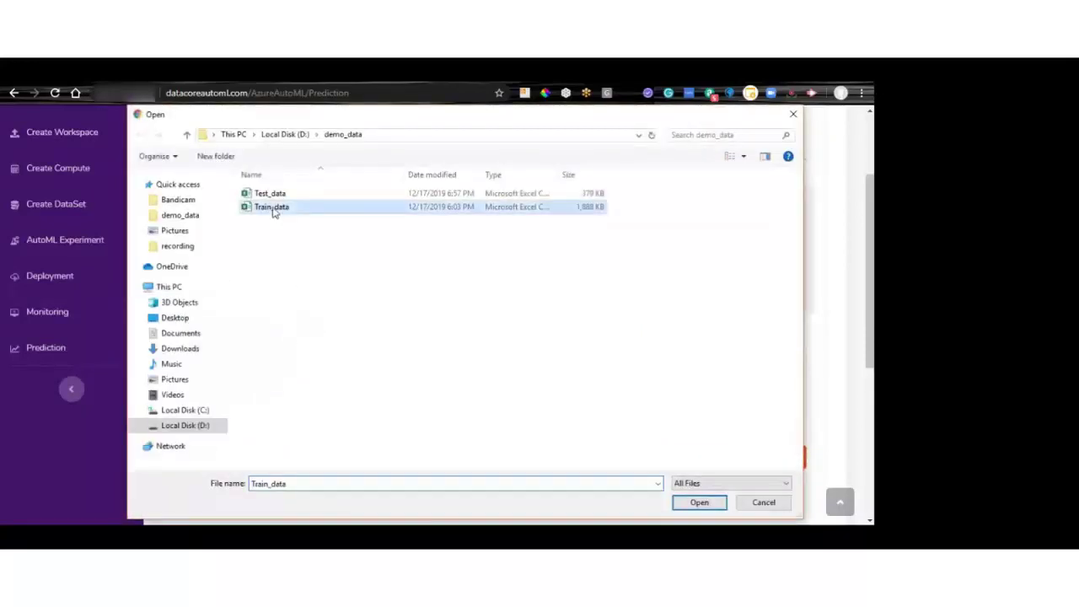
left_click(270, 194)
left_click(687, 505)
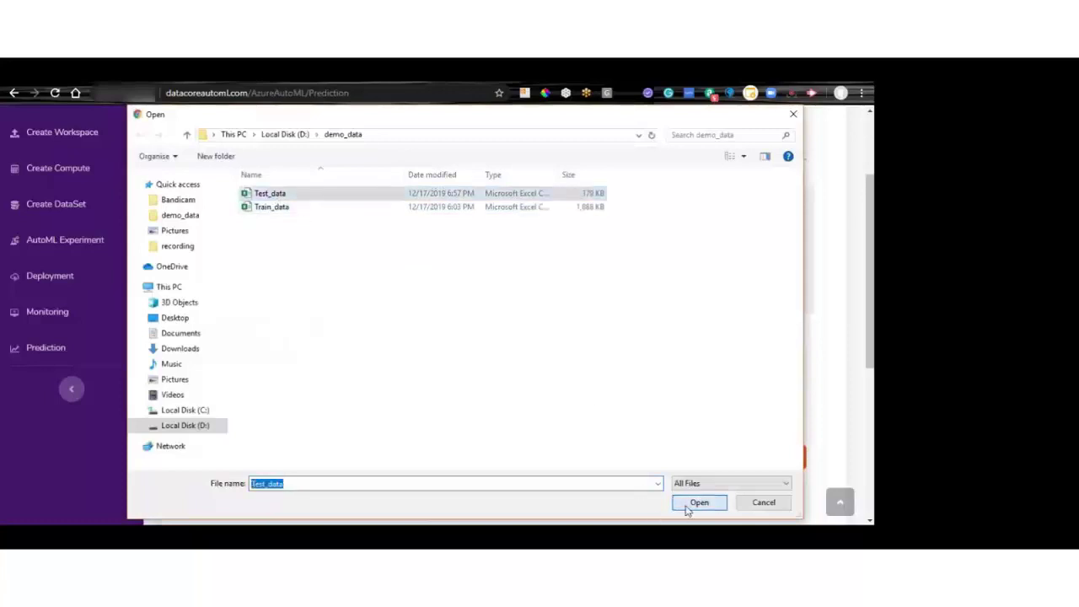
Submit the loaded Test_data records for prediction and review the predicted results table across to its Prediction column
scroll(827, 394, "down", 5)
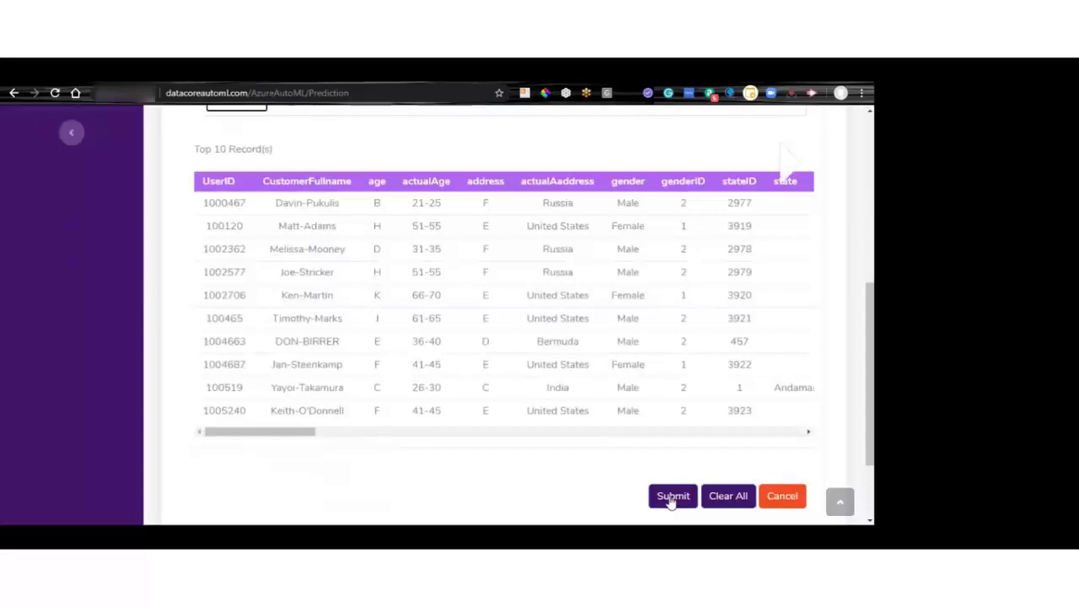
left_click(672, 497)
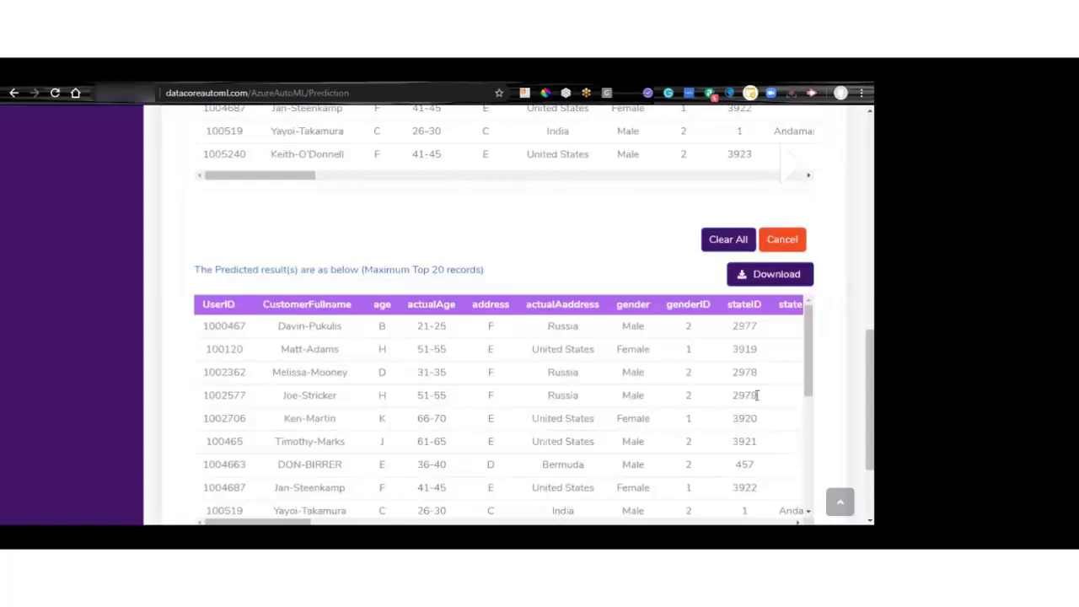
scroll(807, 355, "down", 1)
left_click_drag(807, 355, 811, 488)
scroll(710, 423, "up", 5)
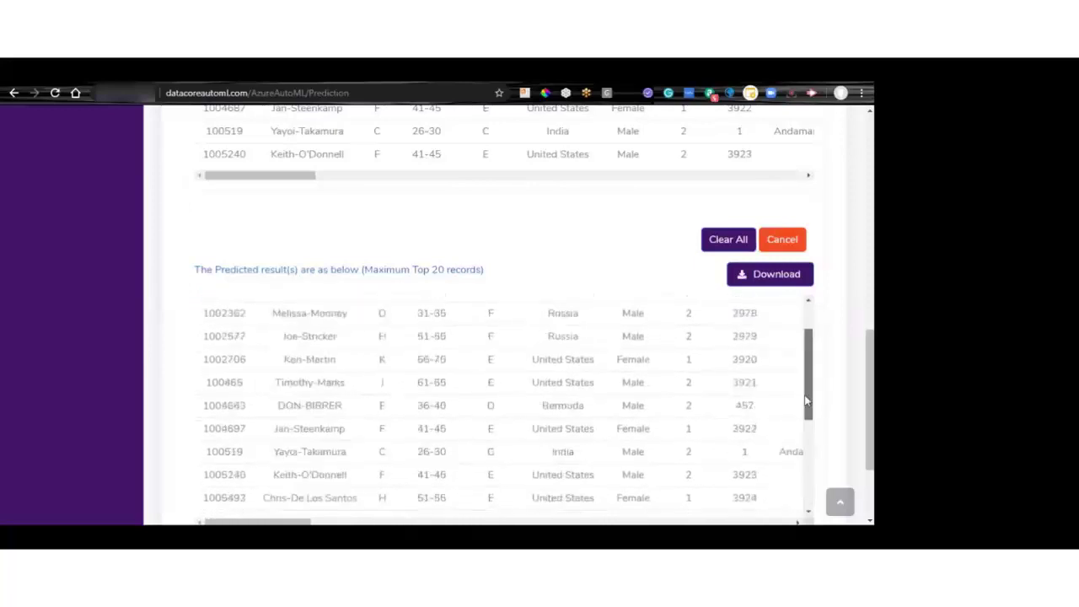
scroll(815, 378, "down", 1)
left_click_drag(266, 461, 797, 462)
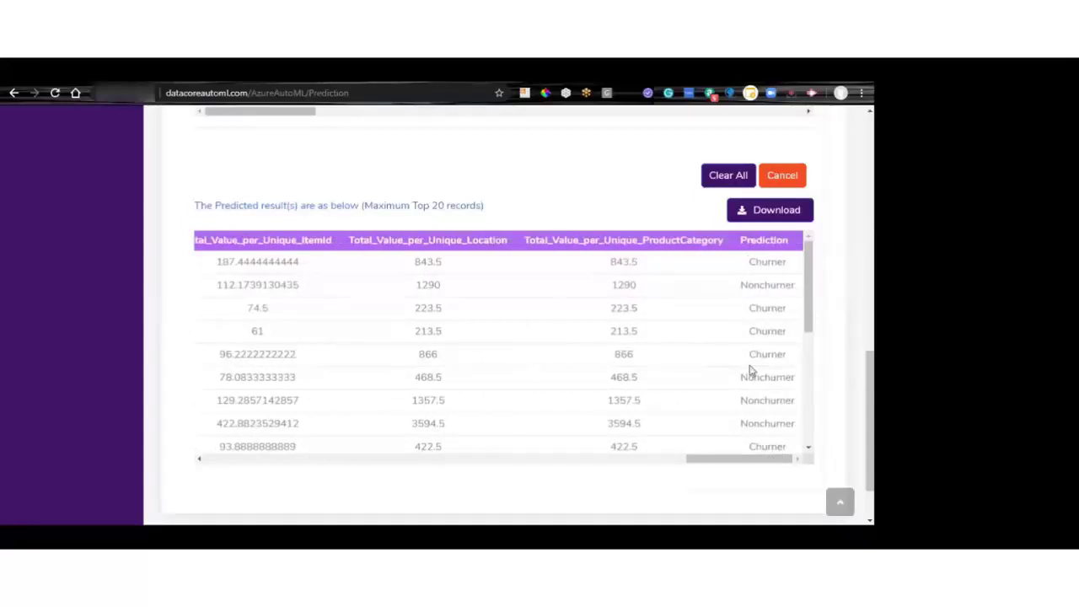
Download the prediction results and open the downloaded PredictionResult CSV file in Excel
mouse_move(871, 461)
left_mouse_down()
mouse_move(873, 425)
mouse_move(873, 442)
left_mouse_up()
left_click(769, 257)
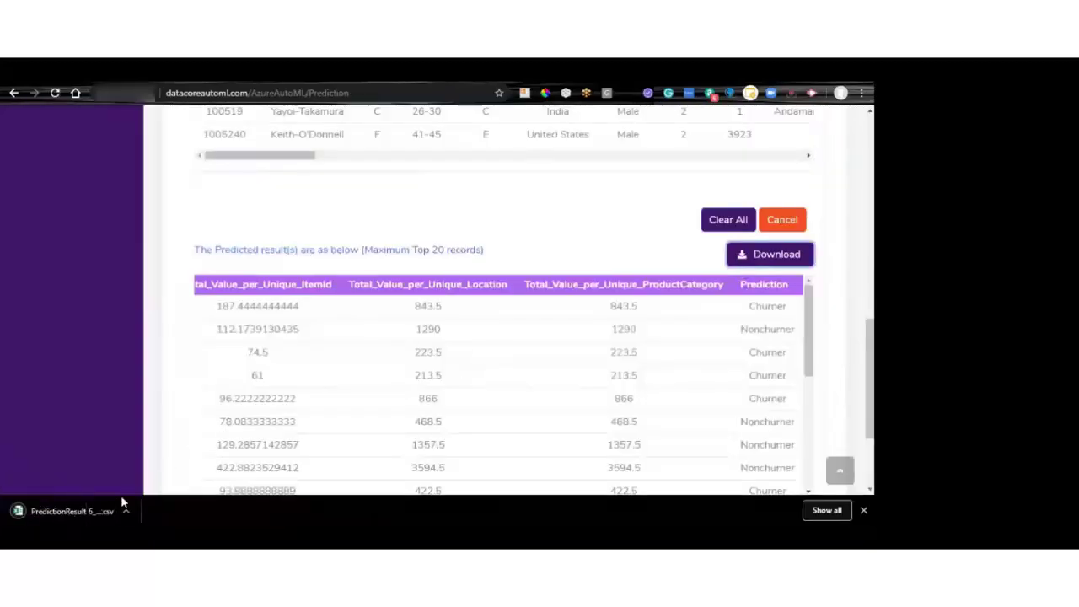
left_click(87, 513)
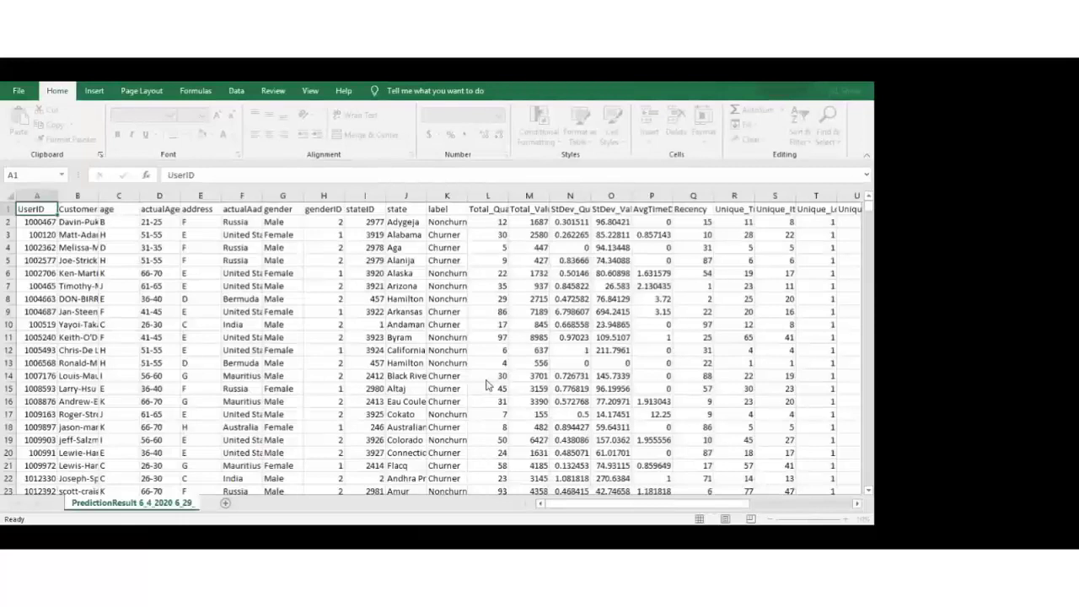
Examine the Prediction column in the results spreadsheet, and close the file without saving changes
left_click_drag(583, 506, 694, 505)
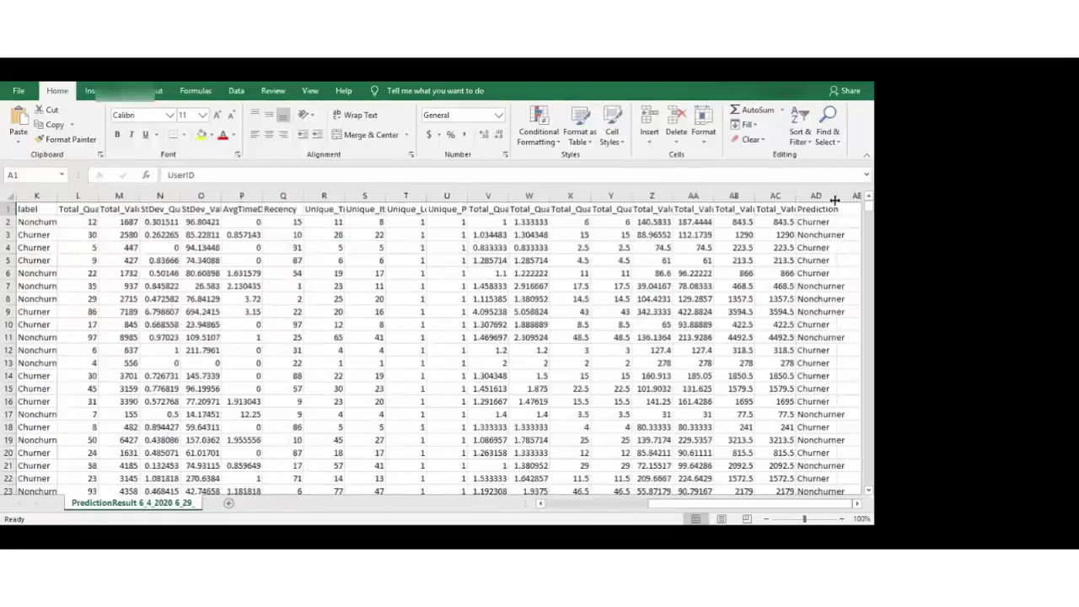
left_click(815, 191)
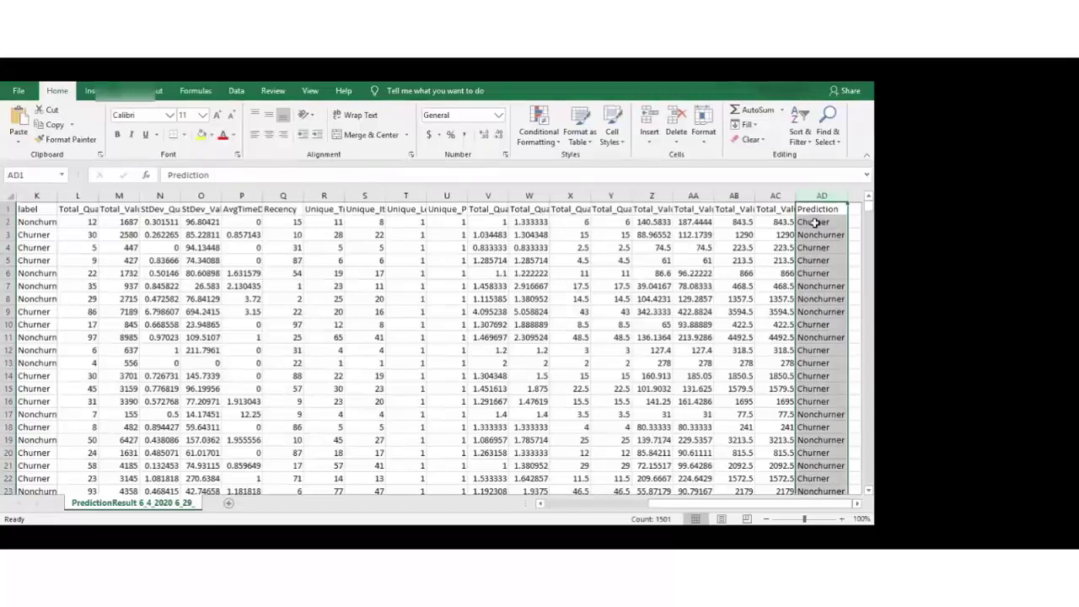
left_click_drag(700, 505, 597, 505)
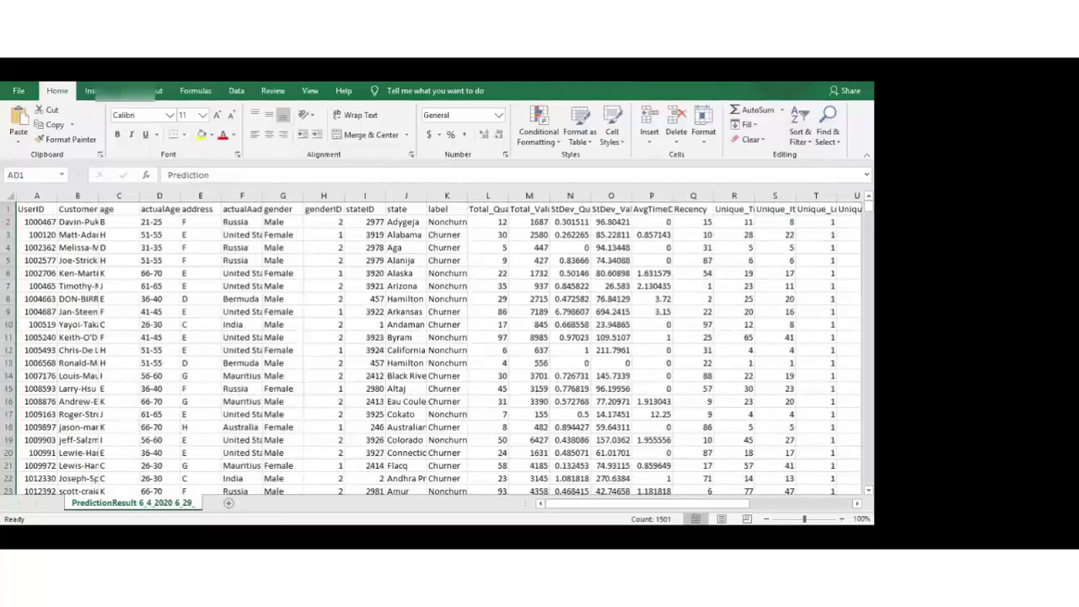
key("alt+F4")
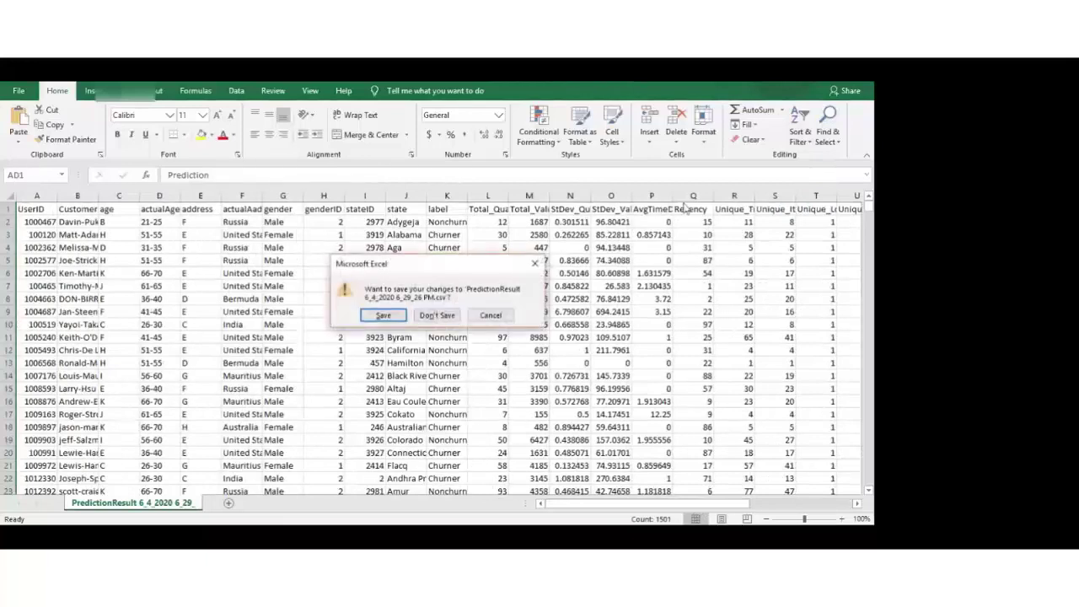
left_click(447, 317)
Leave the Prediction page for the main dashboard and open the Azure AutoML home page
scroll(447, 318, "up", 5)
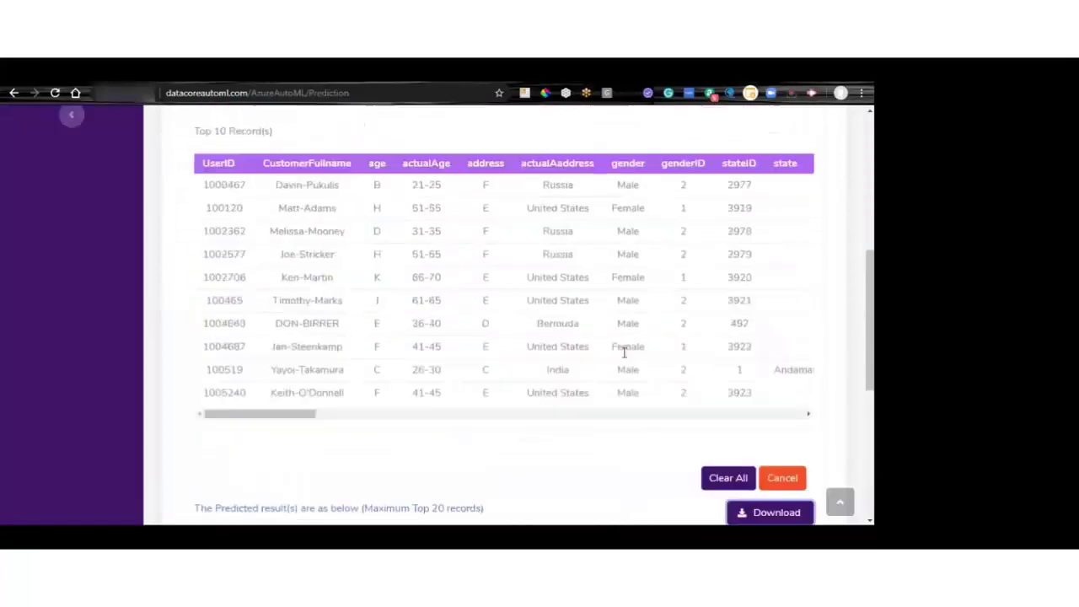
scroll(624, 352, "up", 5)
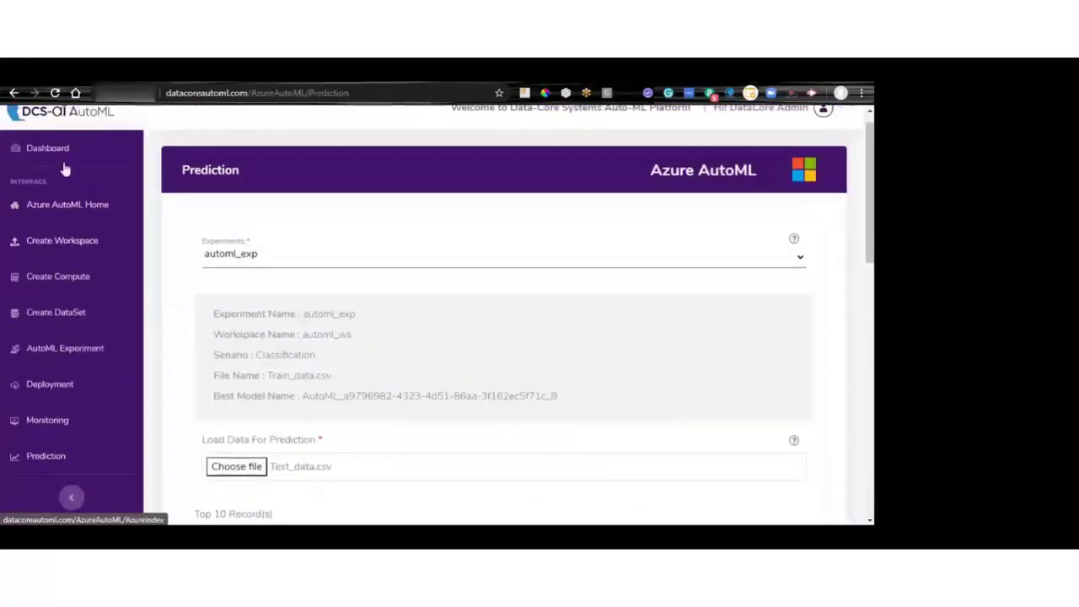
left_click(60, 151)
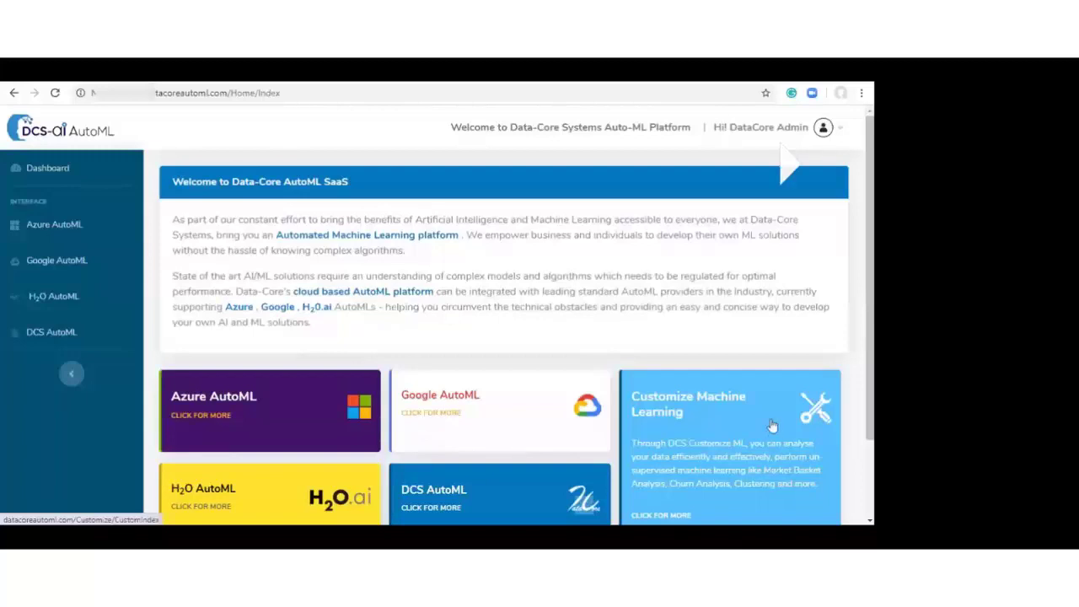
left_click_drag(871, 257, 871, 342)
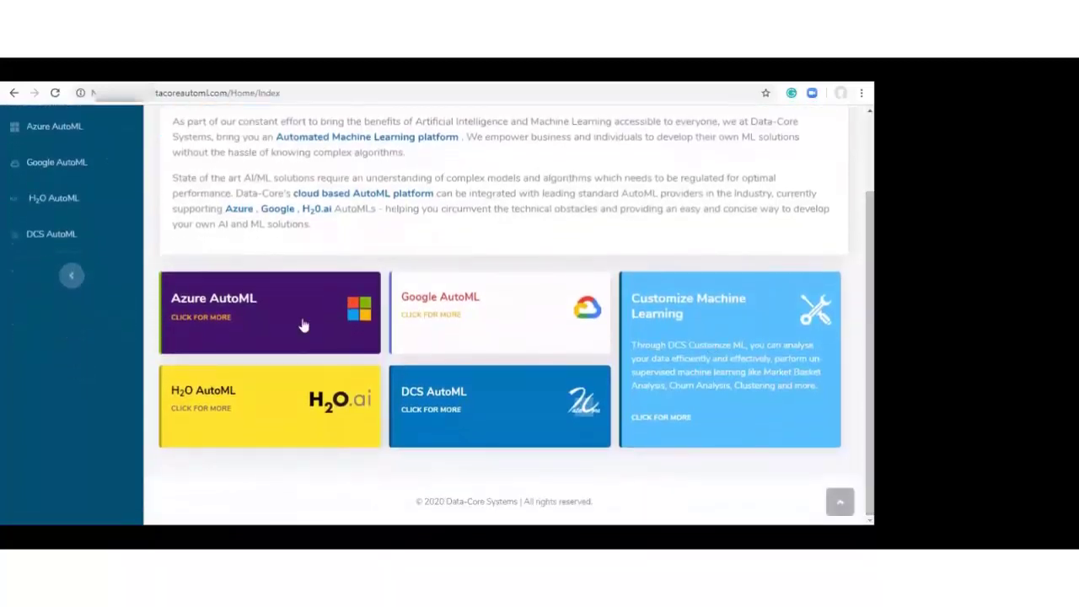
left_click(262, 312)
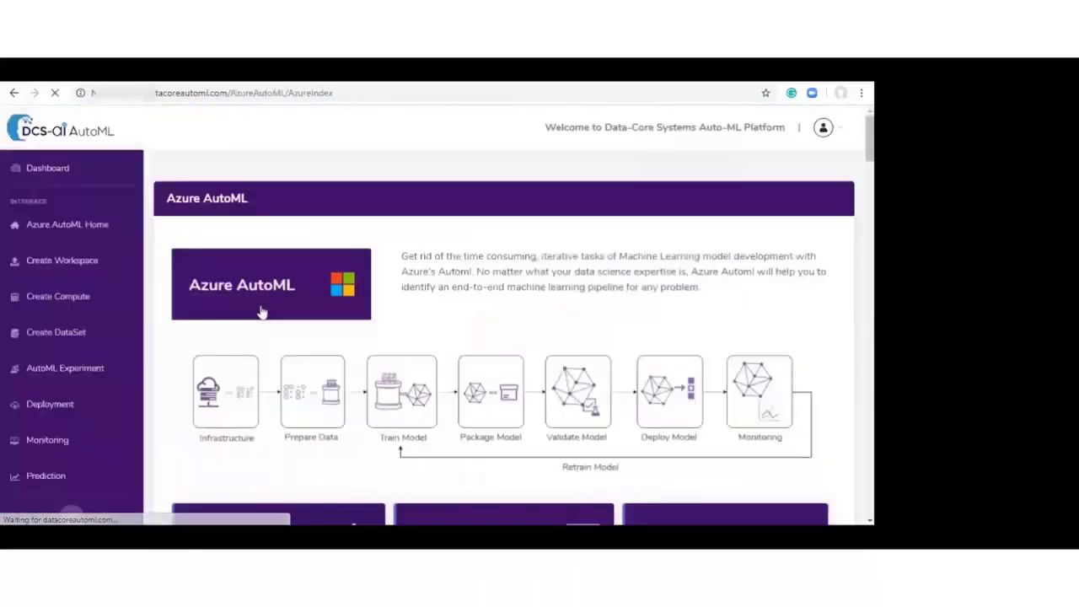
Open the automl_exp experiment's details and examine its general information and the iteration list of algorithms and metrics
left_click_drag(870, 158, 872, 320)
left_click(817, 450)
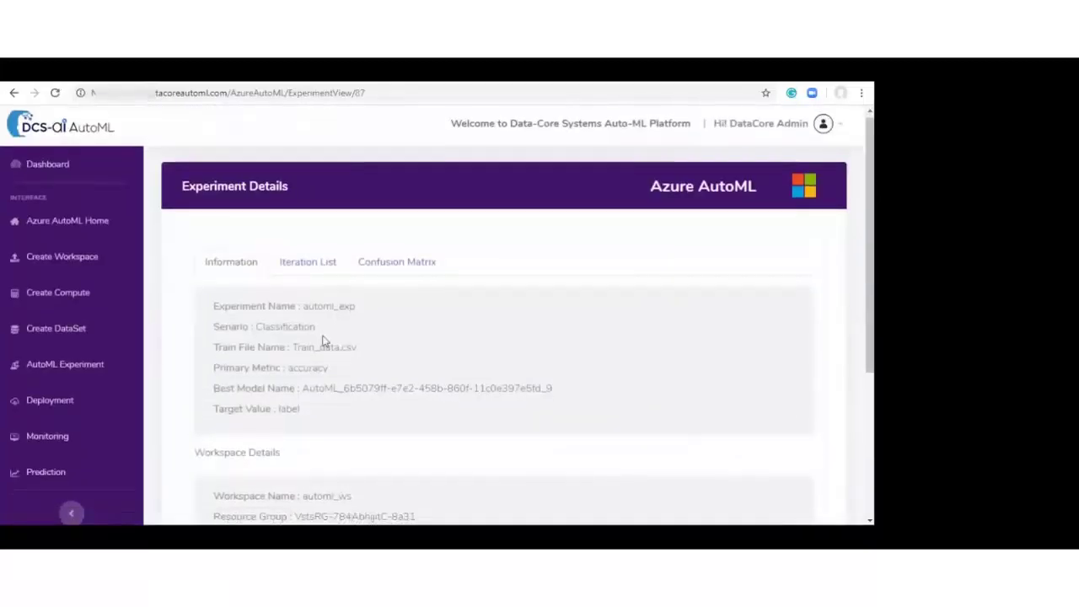
scroll(323, 342, "down", 1)
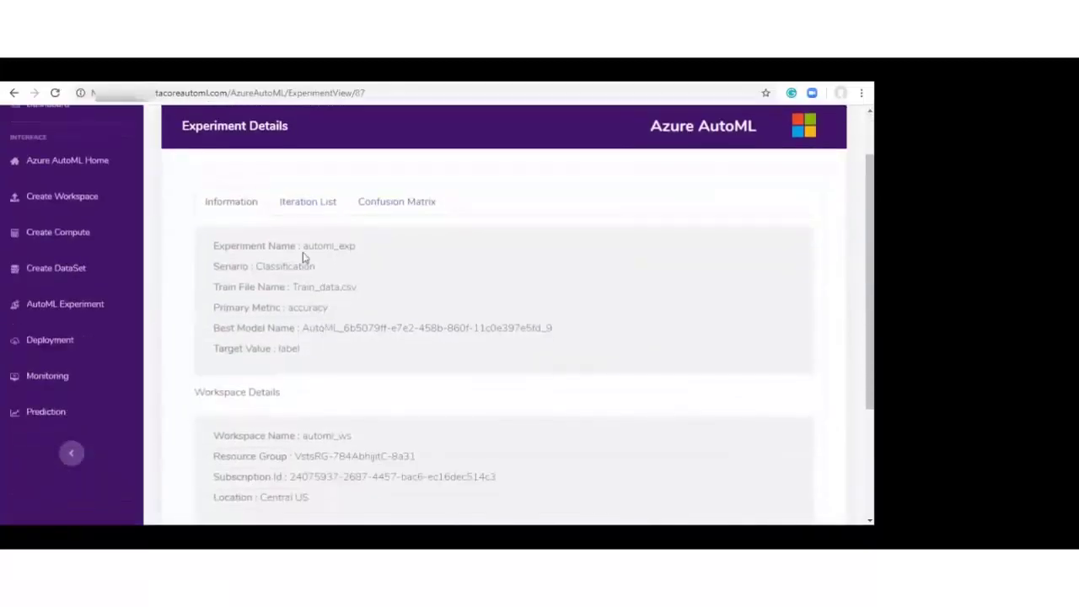
left_click(312, 206)
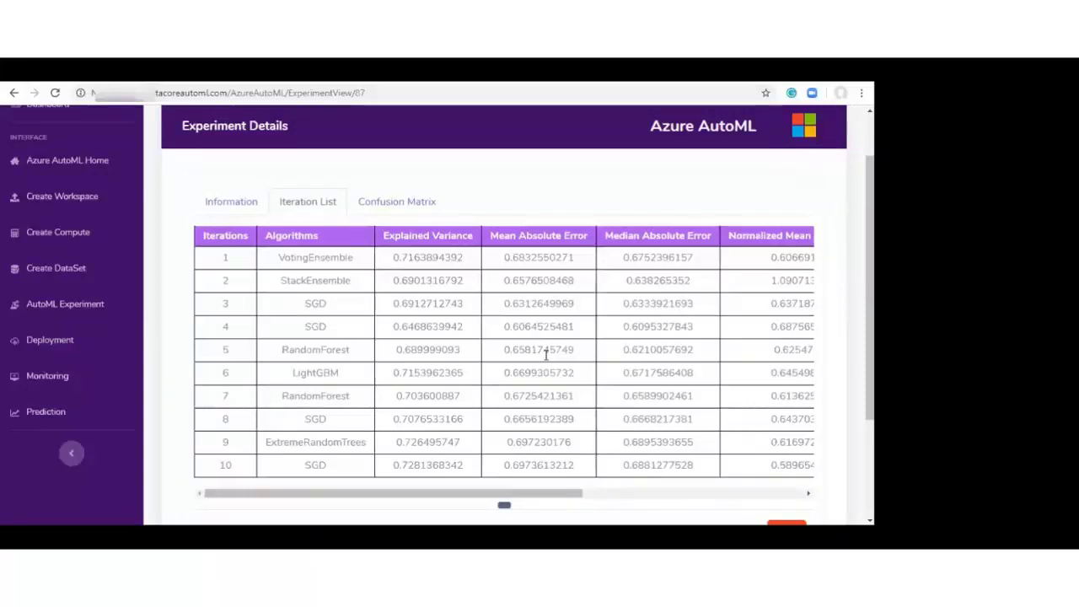
left_click_drag(385, 494, 363, 487)
Examine the experiment's confusion matrix and metrics, reopen its general information, and return to the Azure AutoML home page
left_click(386, 205)
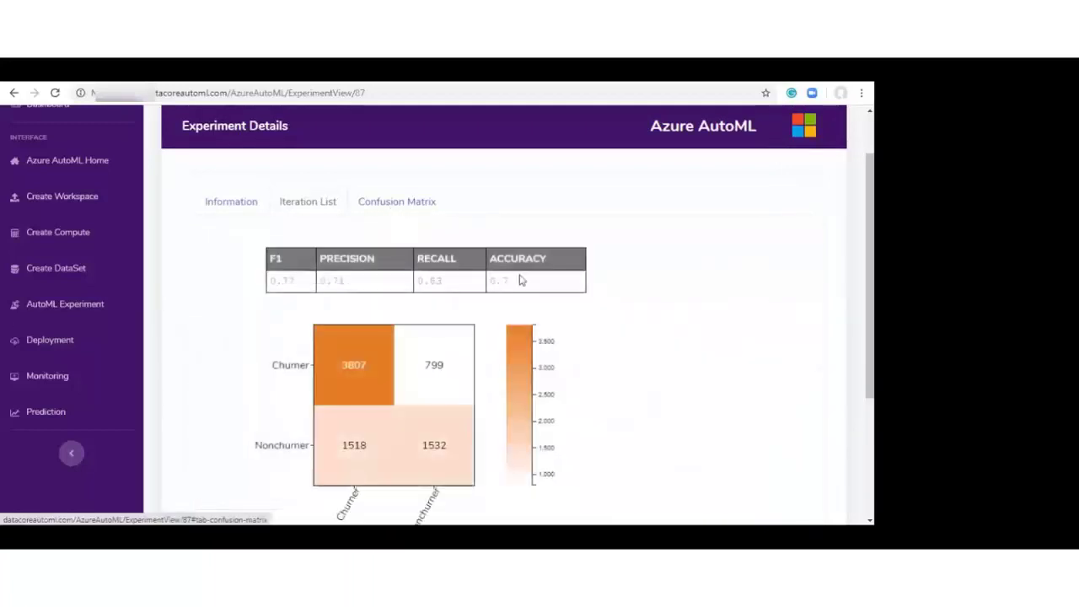
scroll(699, 261, "down", 1)
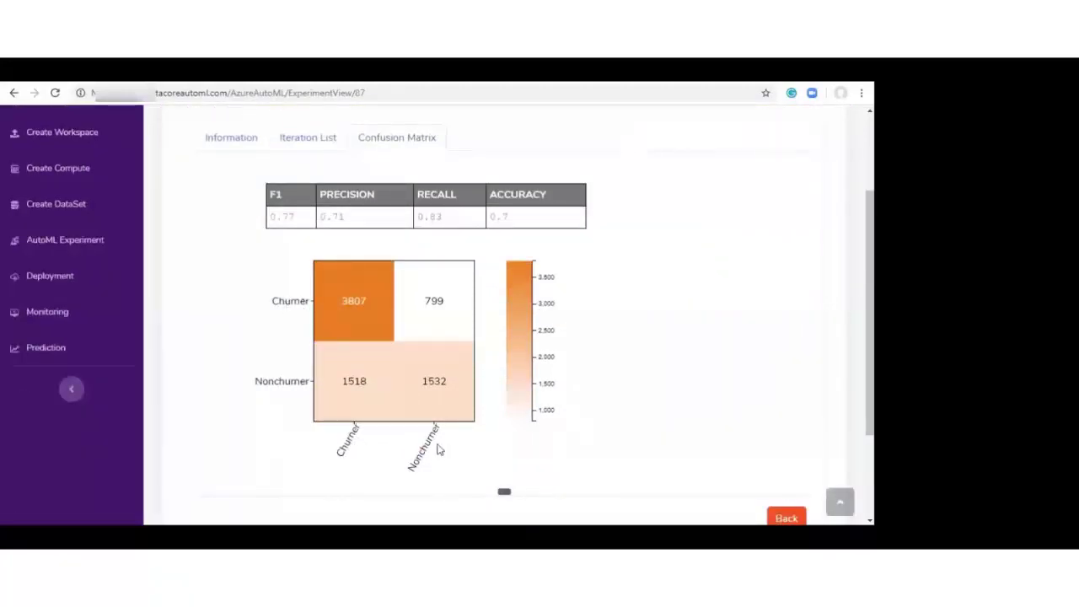
scroll(631, 376, "up", 1)
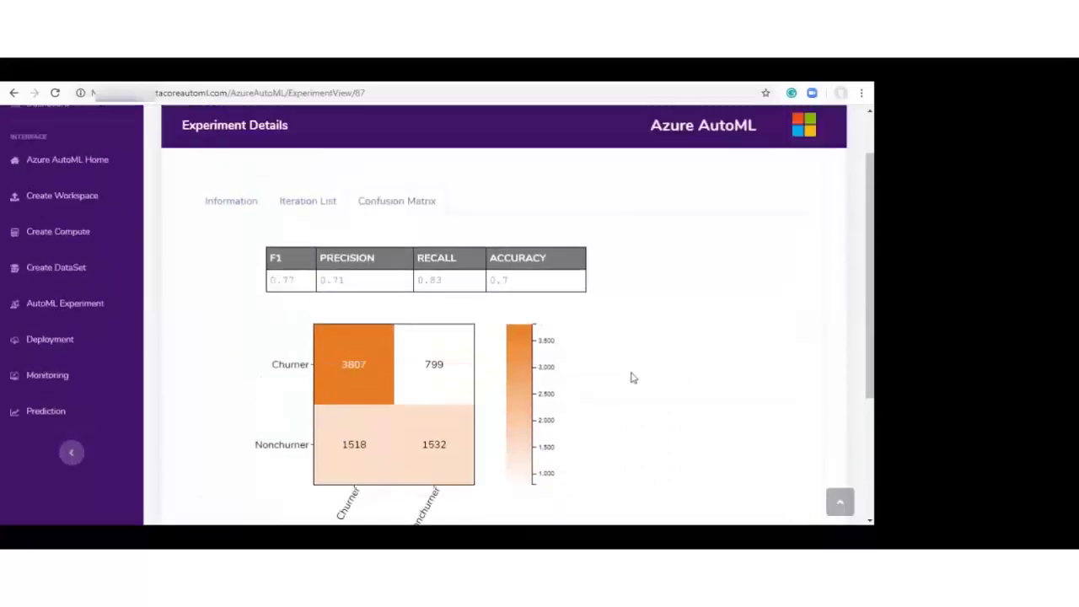
scroll(624, 379, "up", 1)
left_click(246, 269)
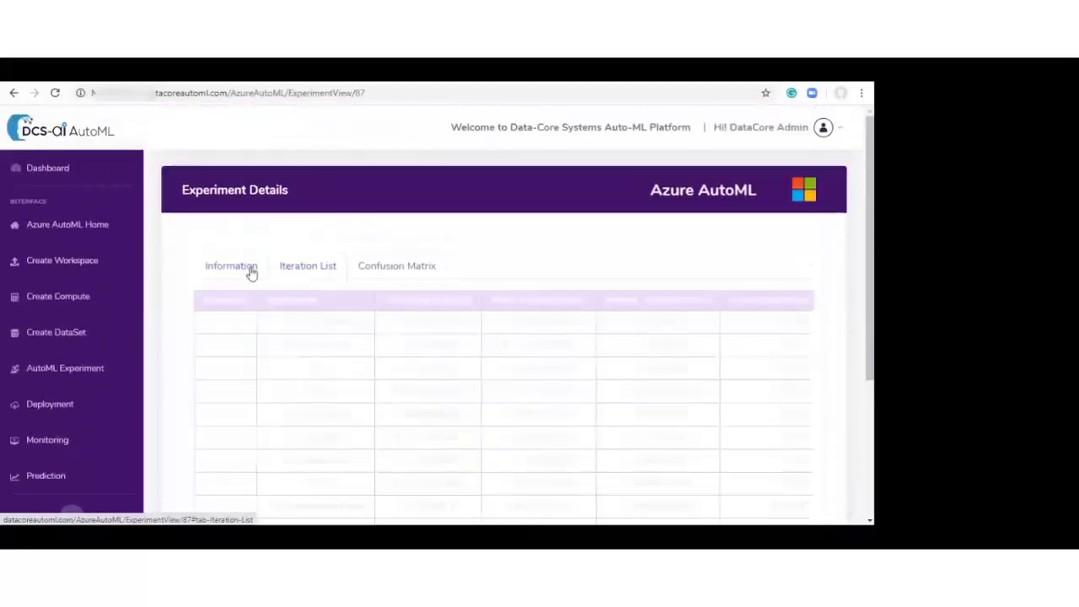
left_click(237, 268)
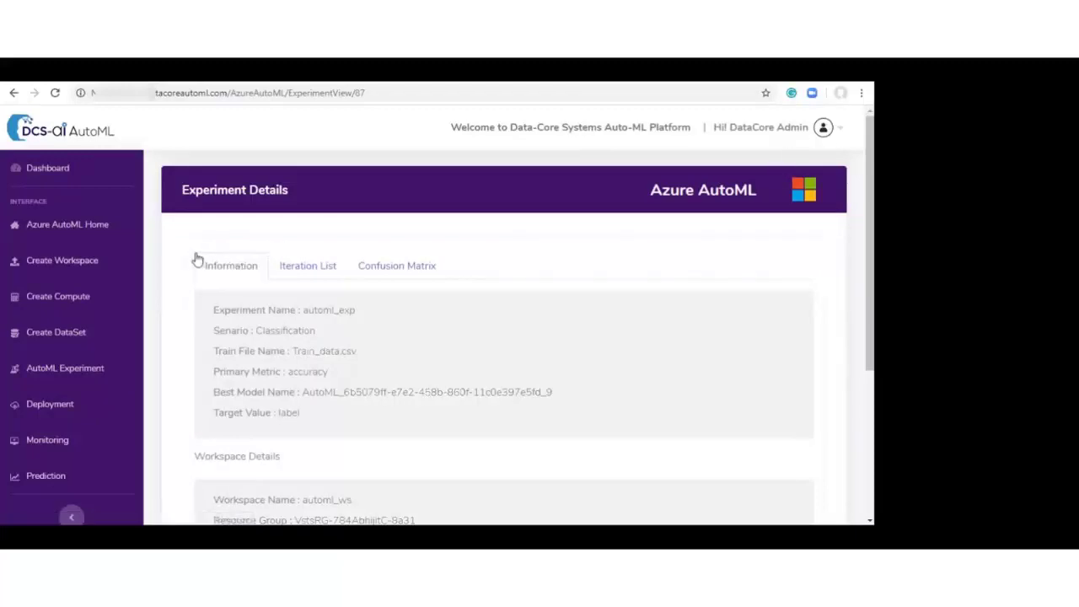
left_click(79, 228)
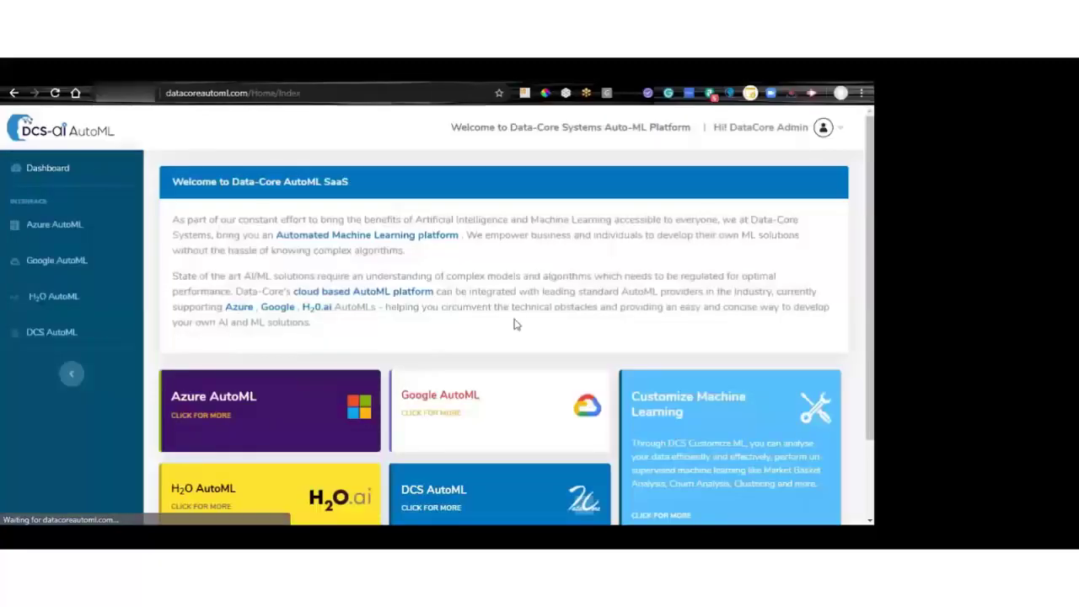
View the Google AutoML and H2O AutoML home pages in turn, returning to the main dashboard after each
scroll(513, 320, "down", 2)
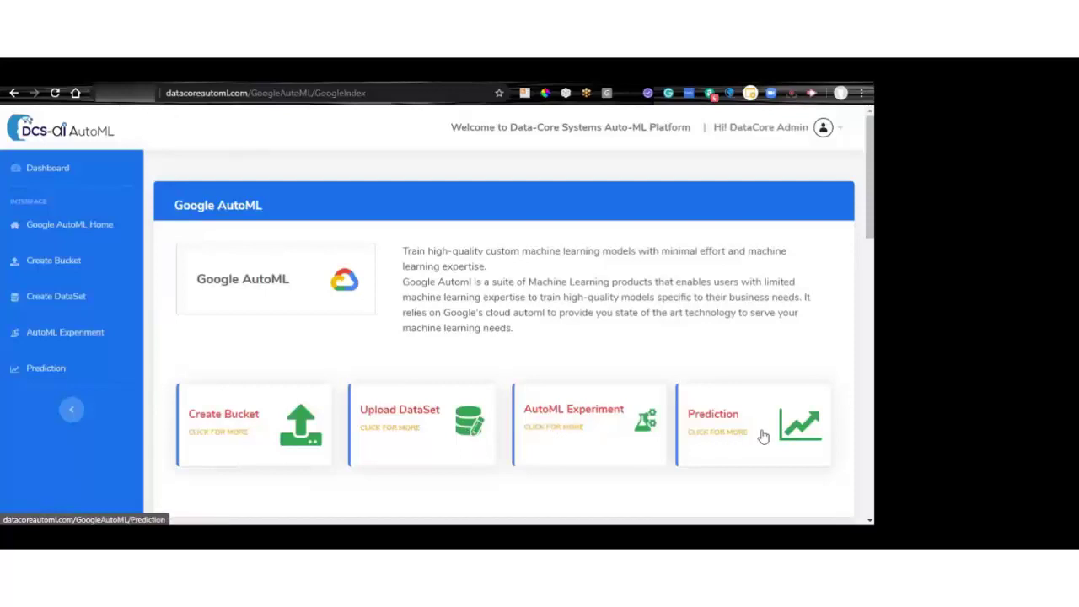
left_click(60, 173)
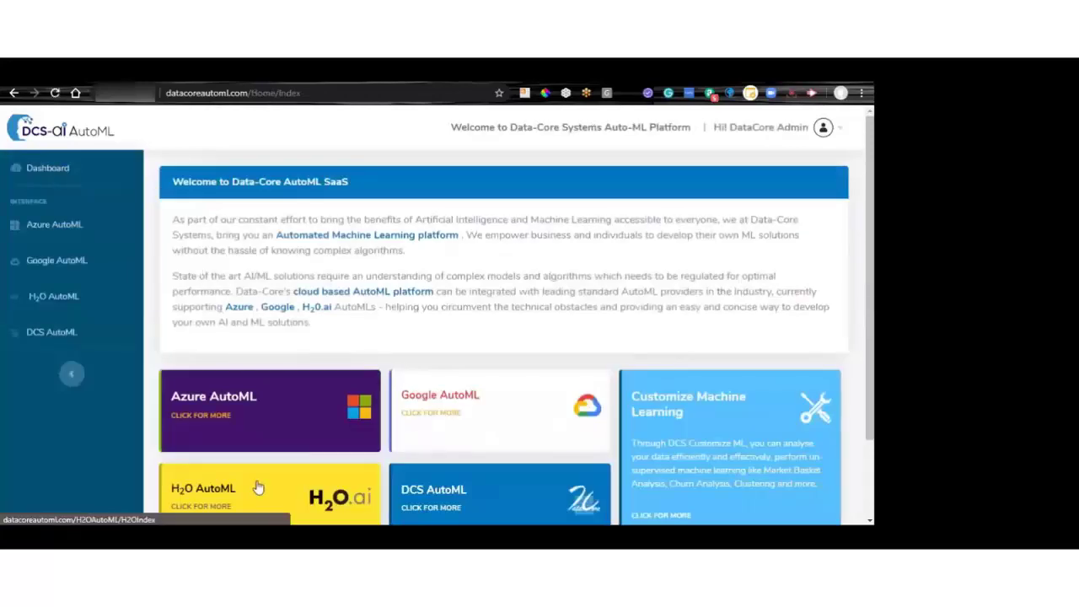
scroll(255, 482, "down", 1)
left_click(260, 431)
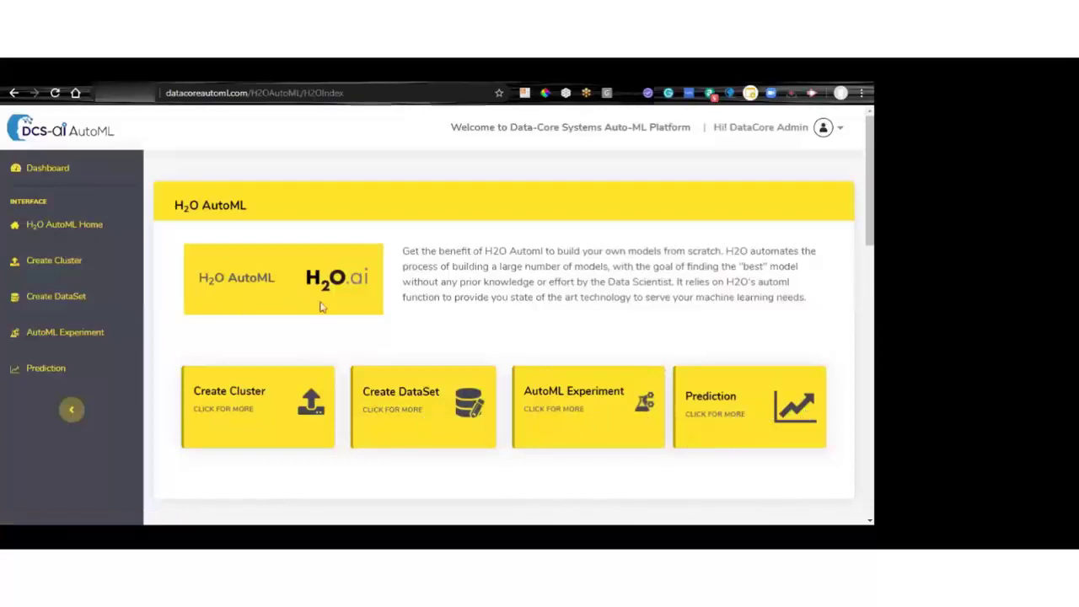
left_click(58, 173)
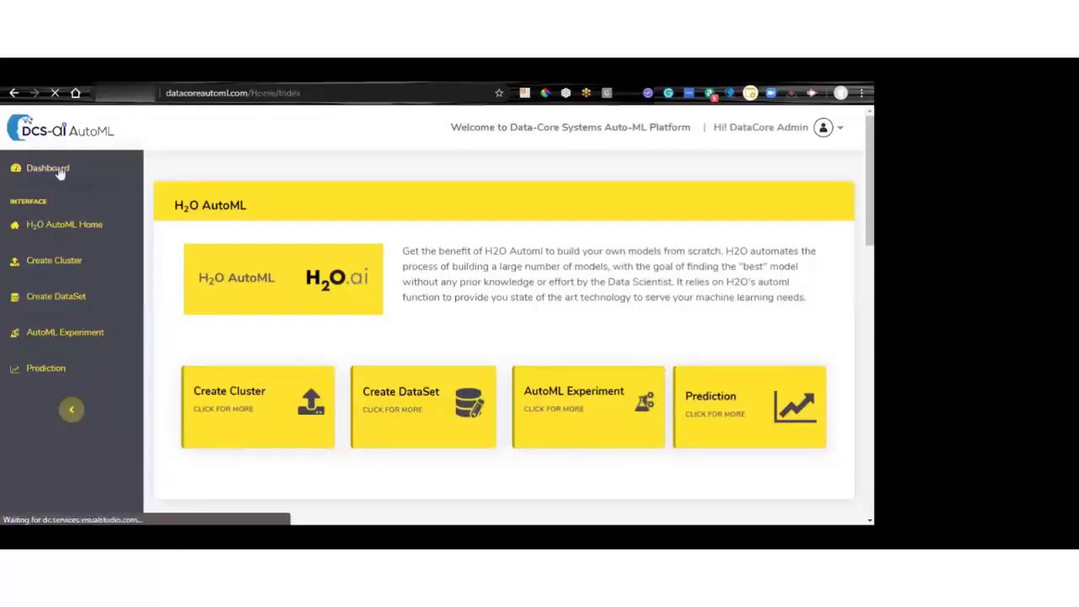
View the DCS AutoML home page's experiment and prediction options, and return to the main dashboard
scroll(434, 414, "down", 2)
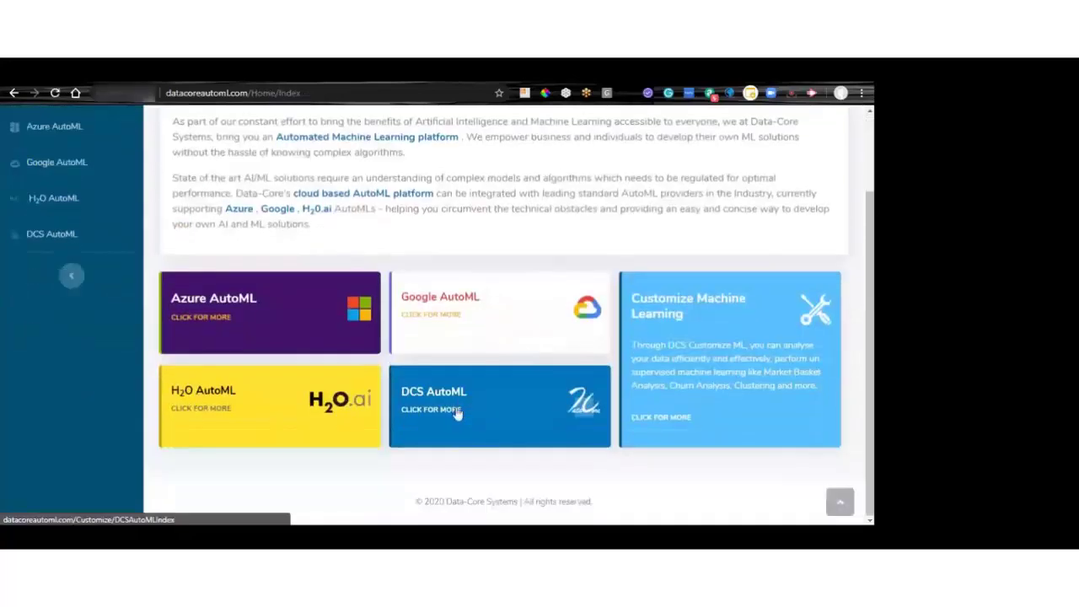
left_click(461, 408)
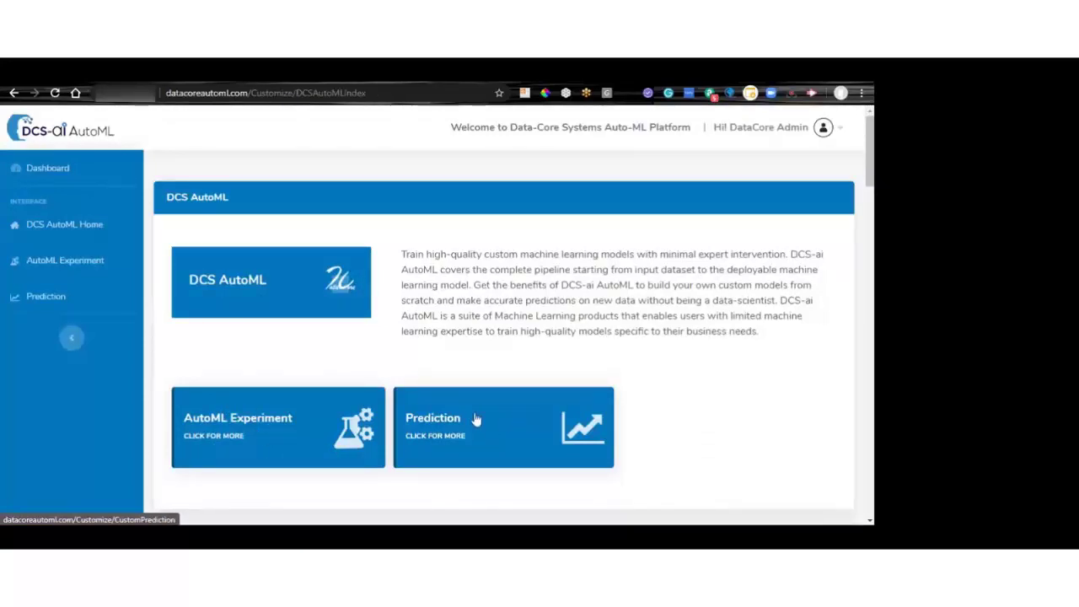
left_click(47, 170)
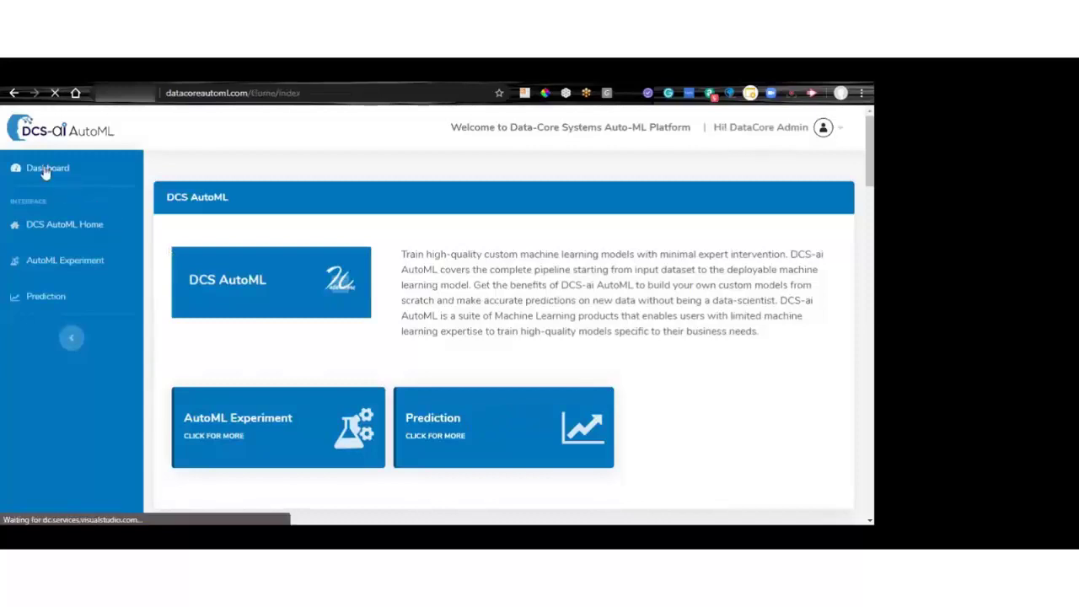
scroll(422, 319, "down", 1)
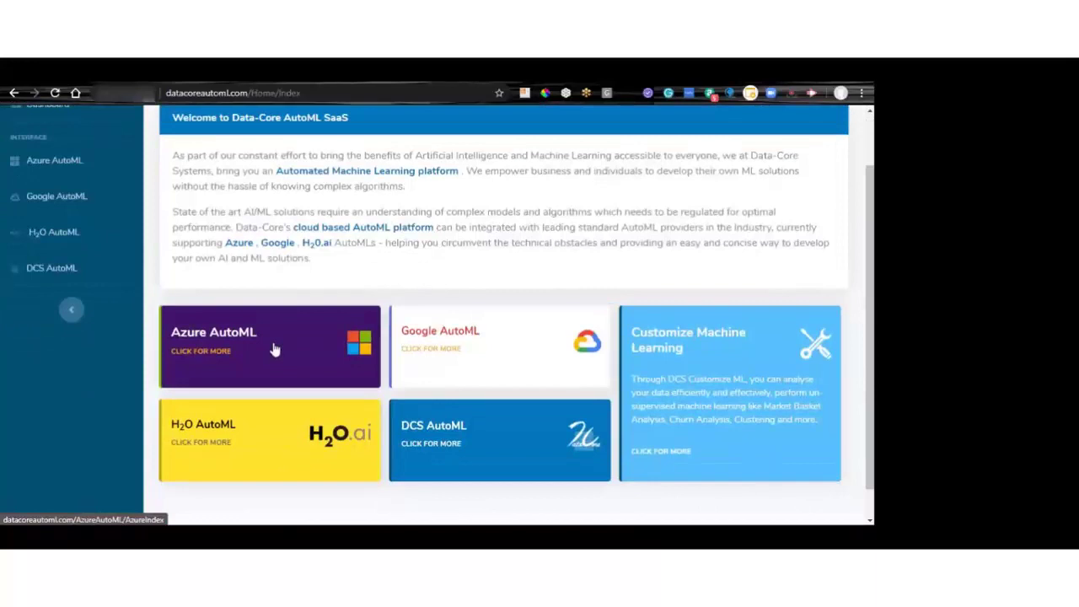
scroll(783, 277, "up", 1)
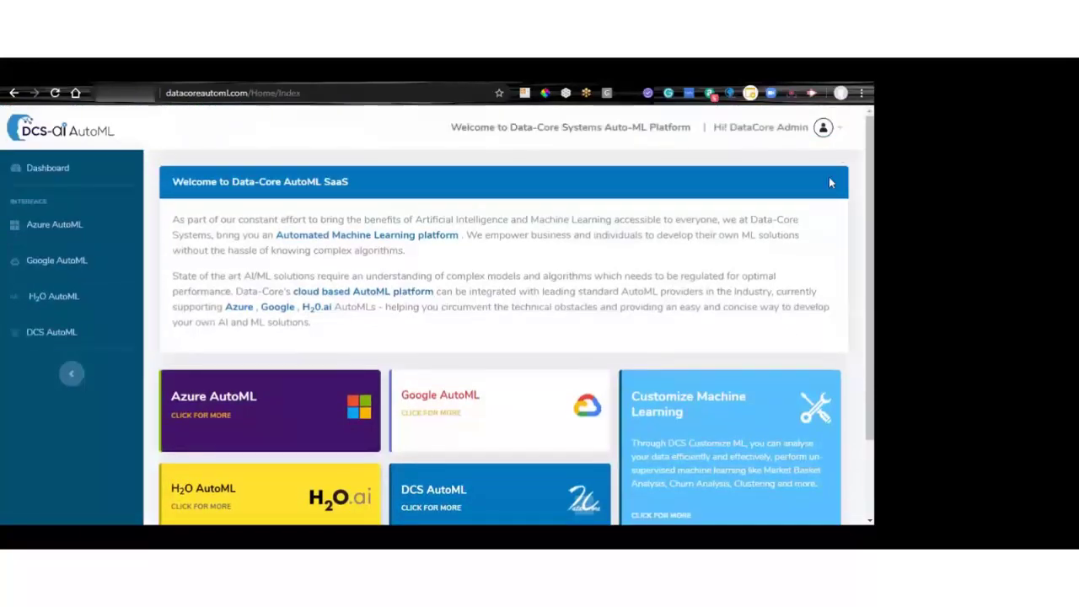
Log out of the DataCore Admin account and confirm the logout
left_click(838, 135)
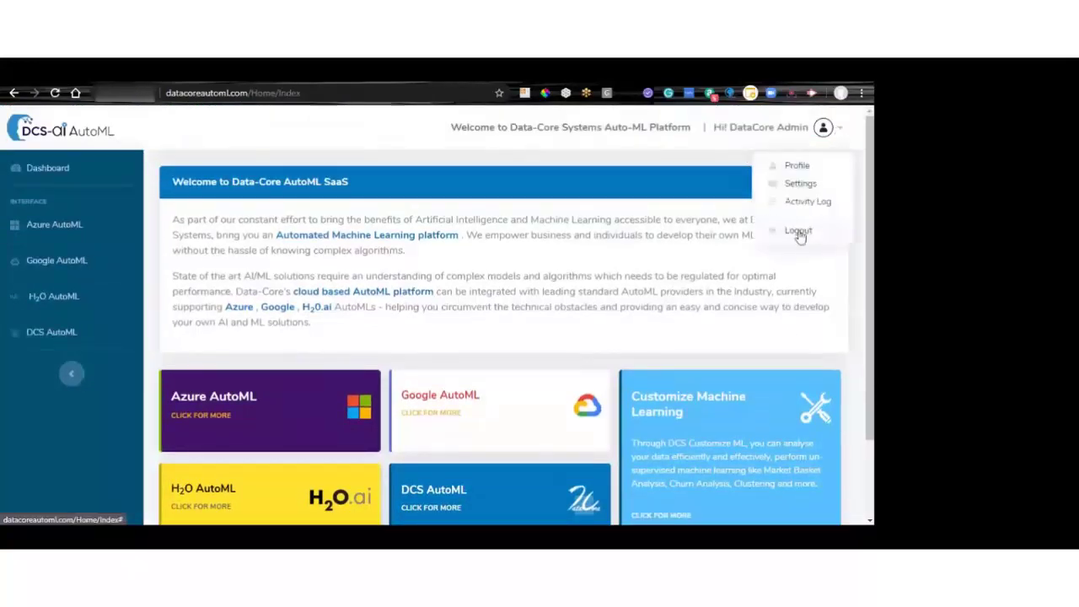
left_click(799, 233)
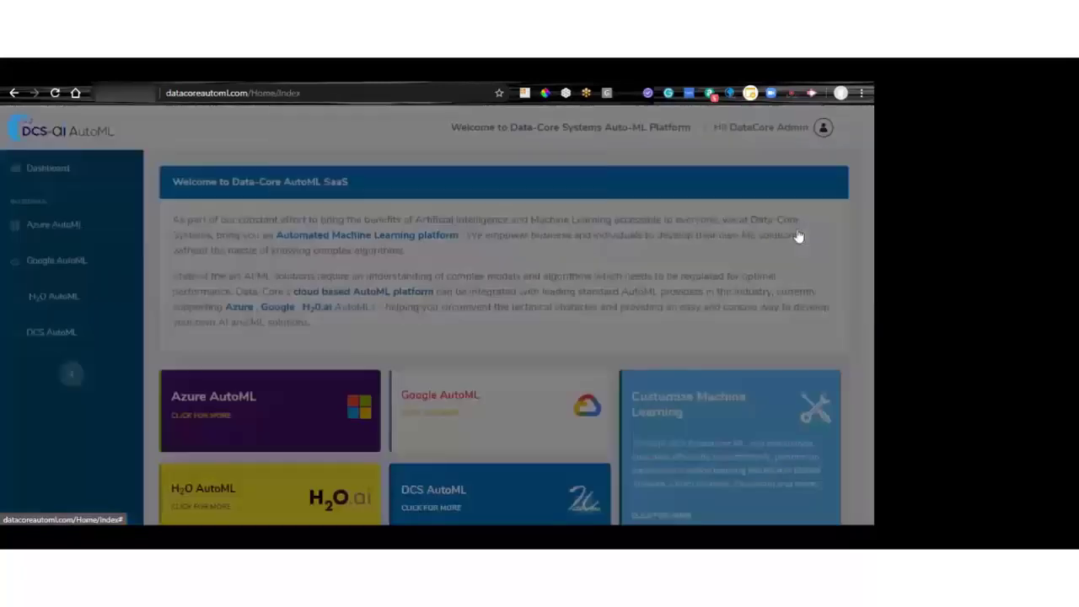
left_click(544, 239)
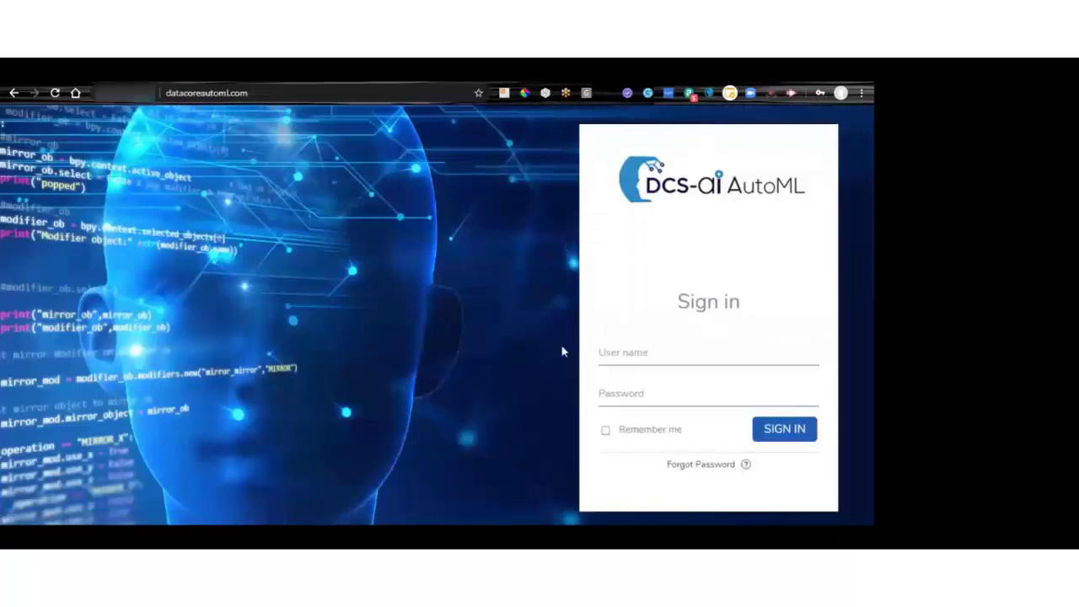
mouse_move(598, 496)
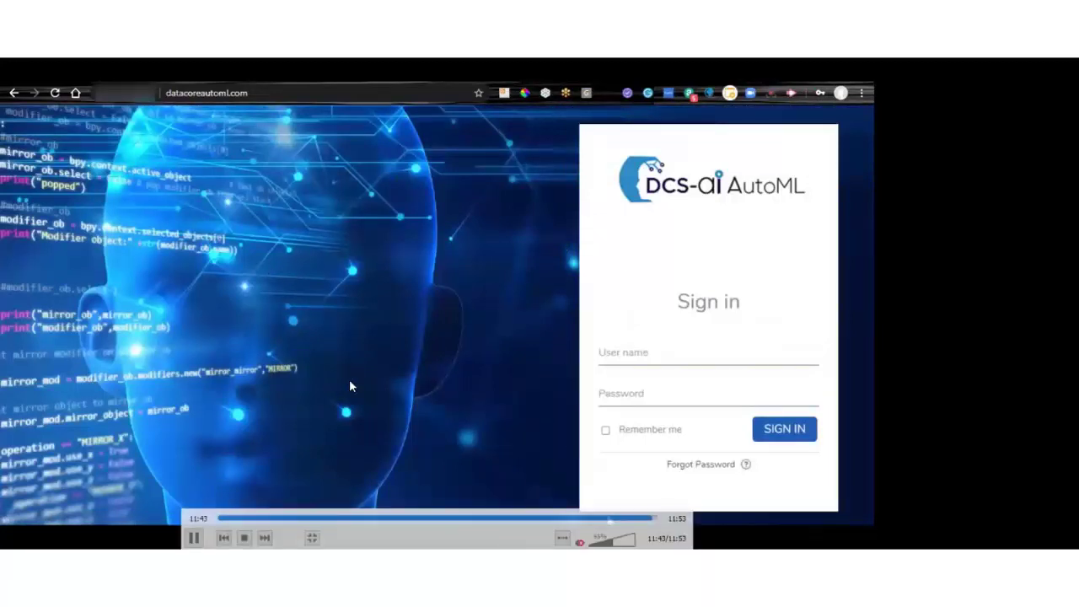